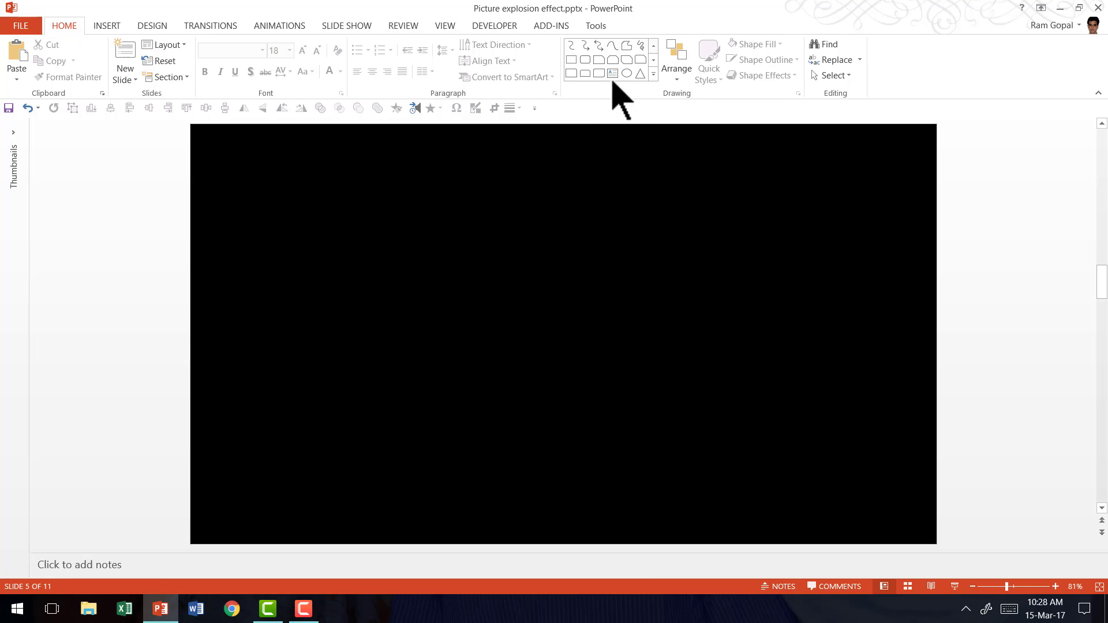
Draw a tall Round Same Side Corner Rectangle on the left half of the slide and fully round its top corners
click(653, 73)
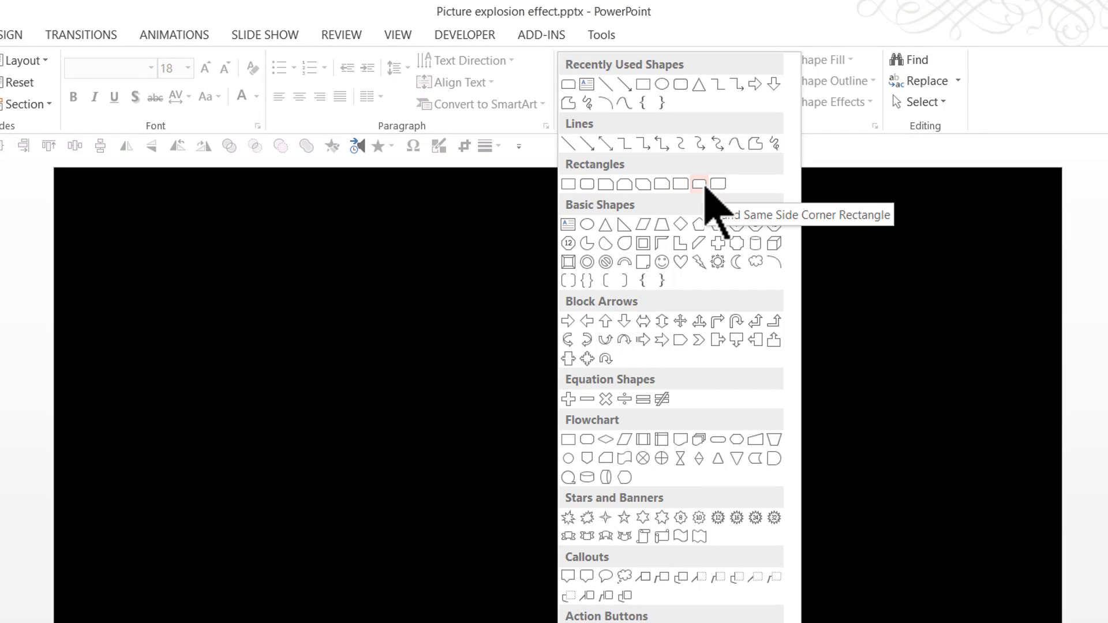
click(705, 187)
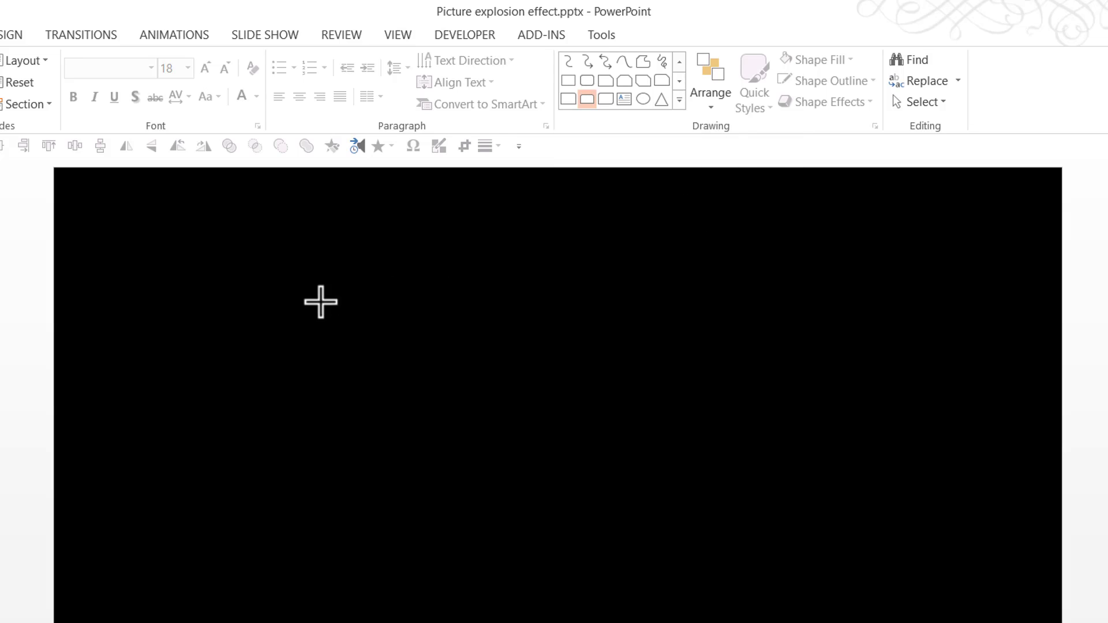
drag(292, 311, 313, 337)
drag(368, 413, 428, 622)
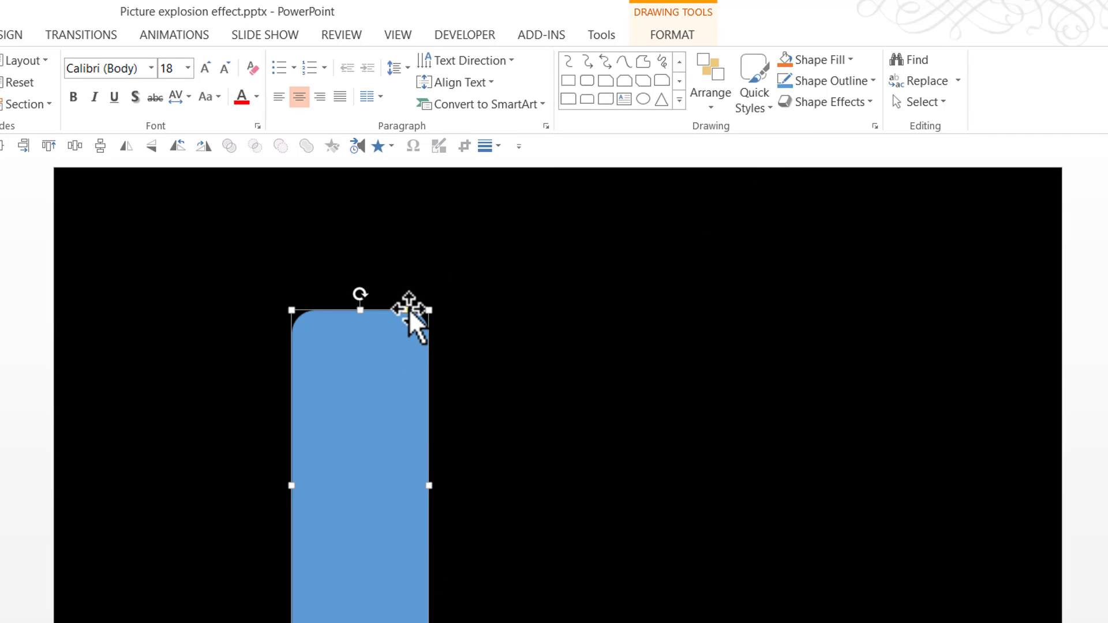
drag(405, 310, 341, 307)
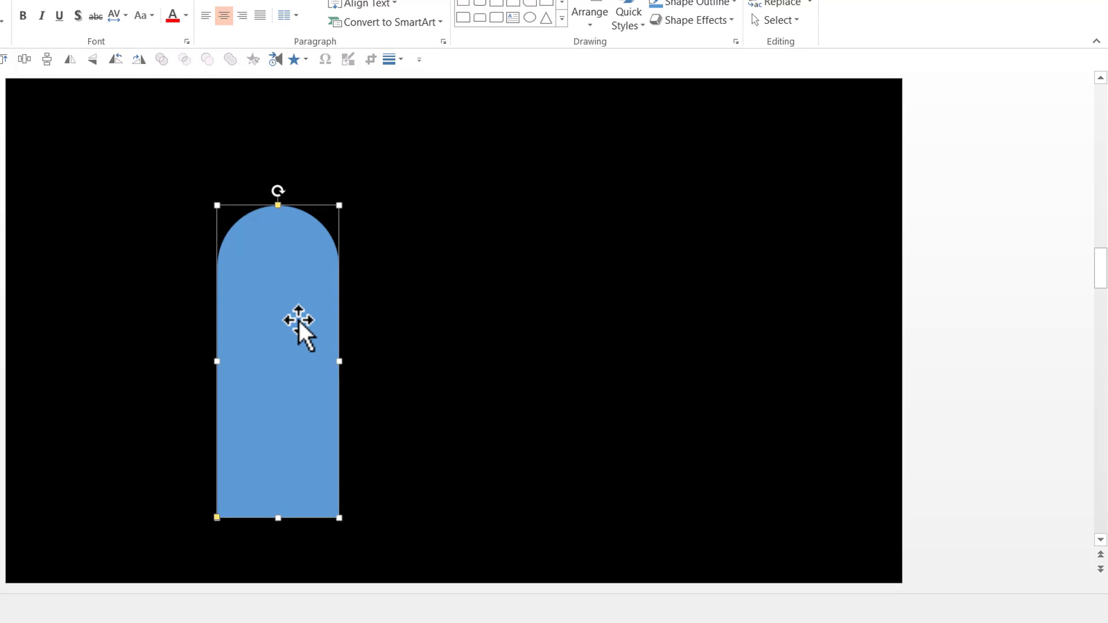
Give the rounded rectangle a linear gradient fill from the Light Gradient - Accent 1 preset, directed upward at 270°
right_click(299, 320)
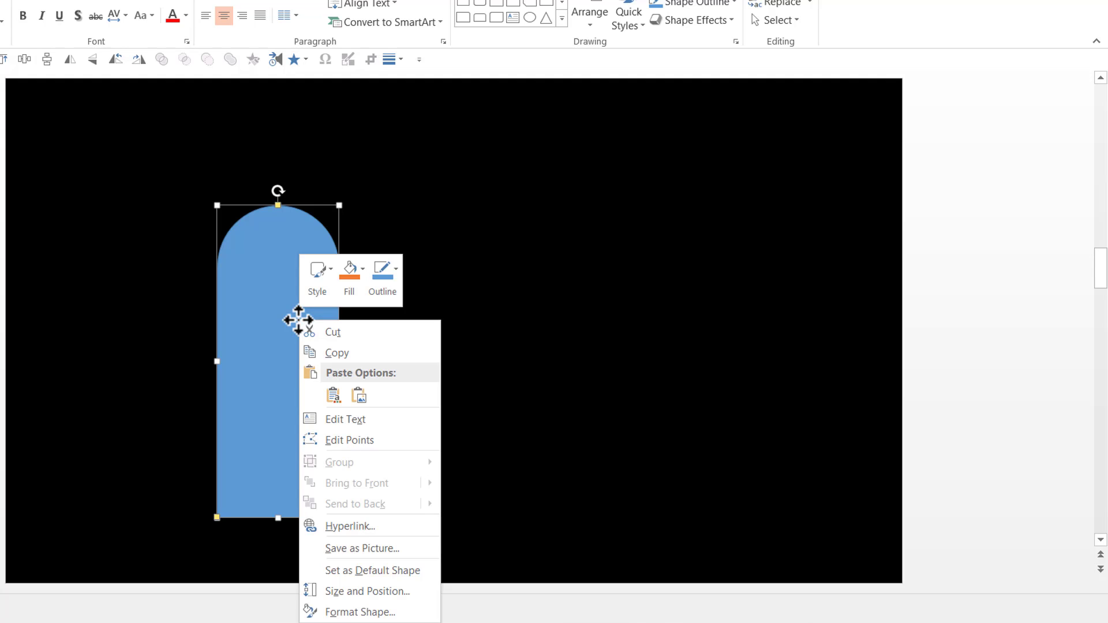
click(354, 610)
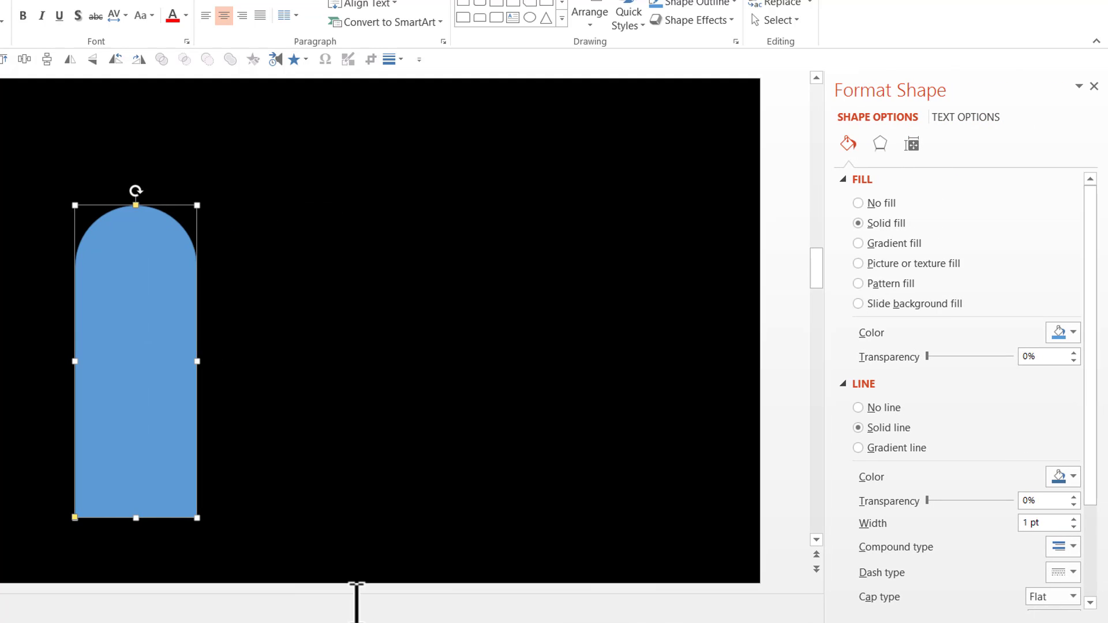
click(891, 248)
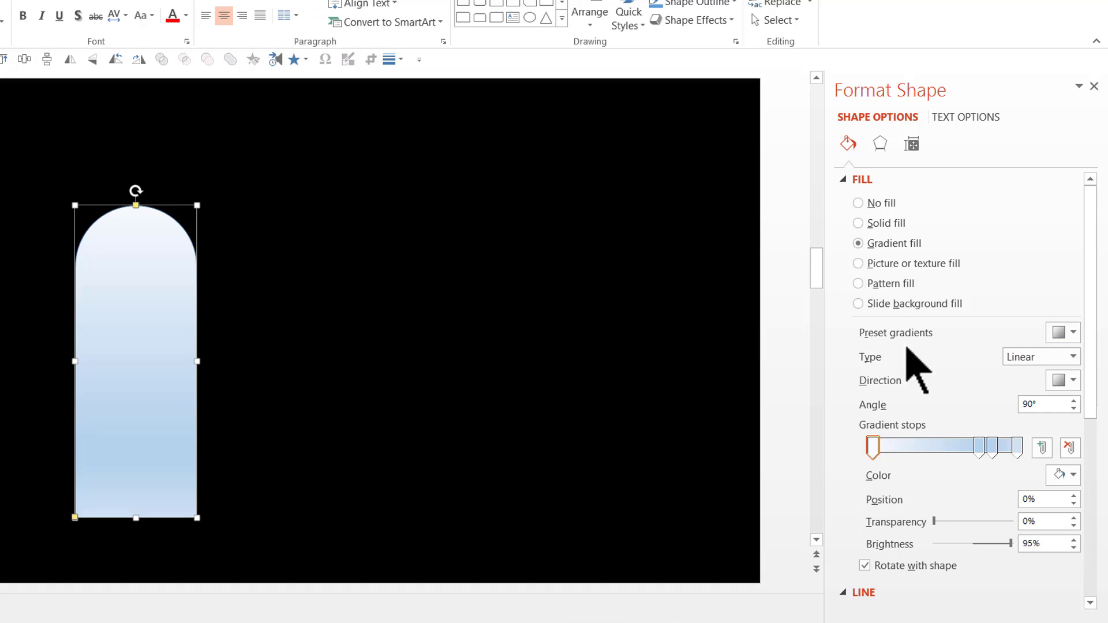
click(1061, 334)
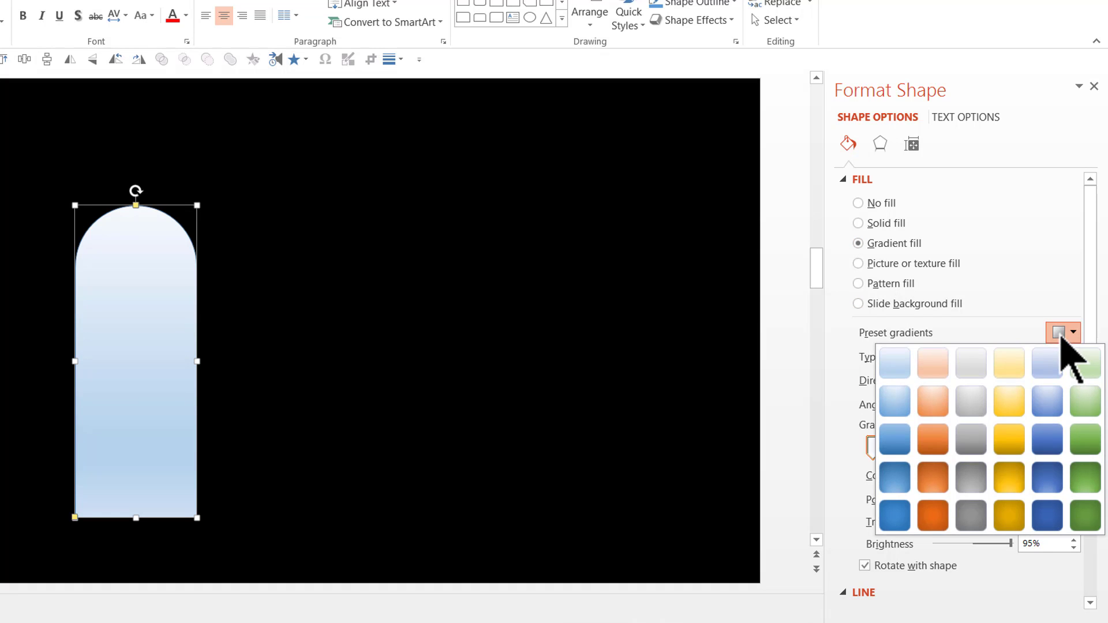
click(893, 369)
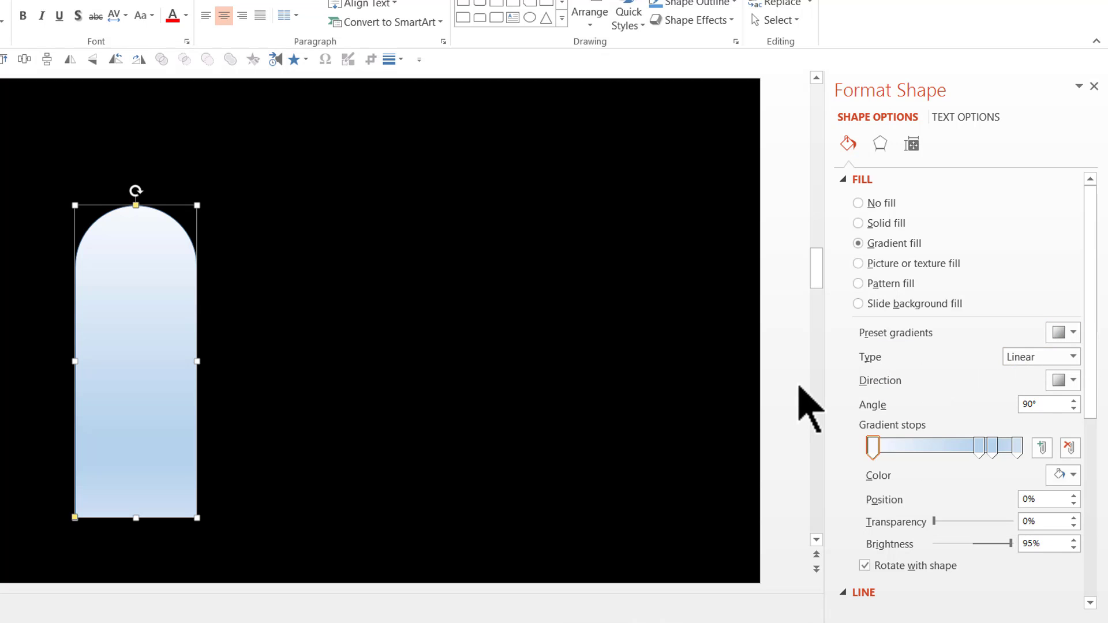
click(1029, 358)
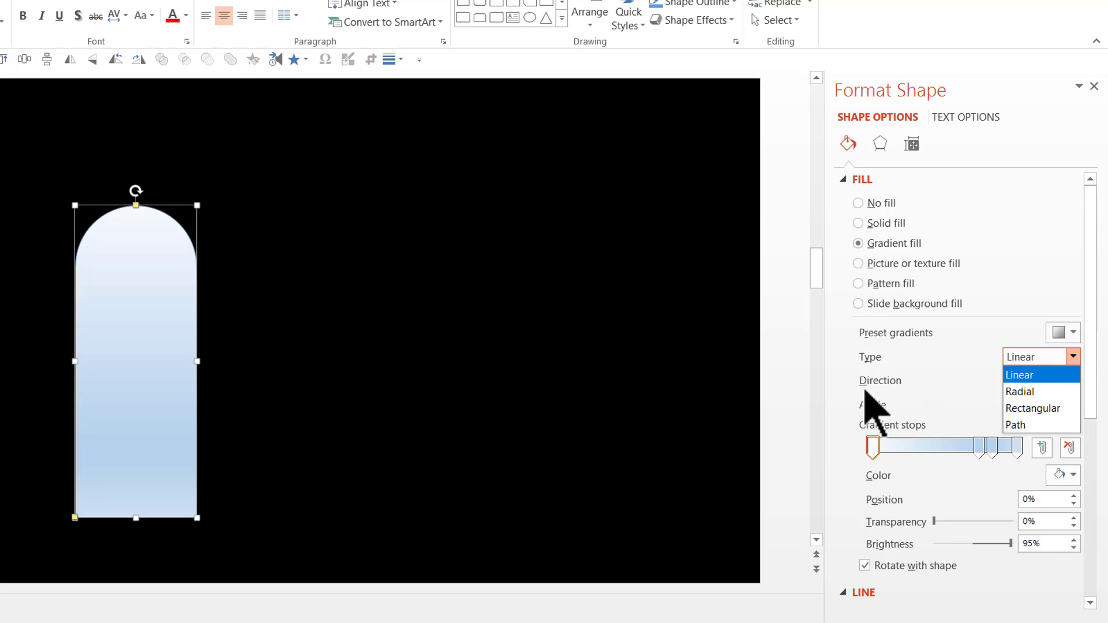
key(Escape)
click(1072, 381)
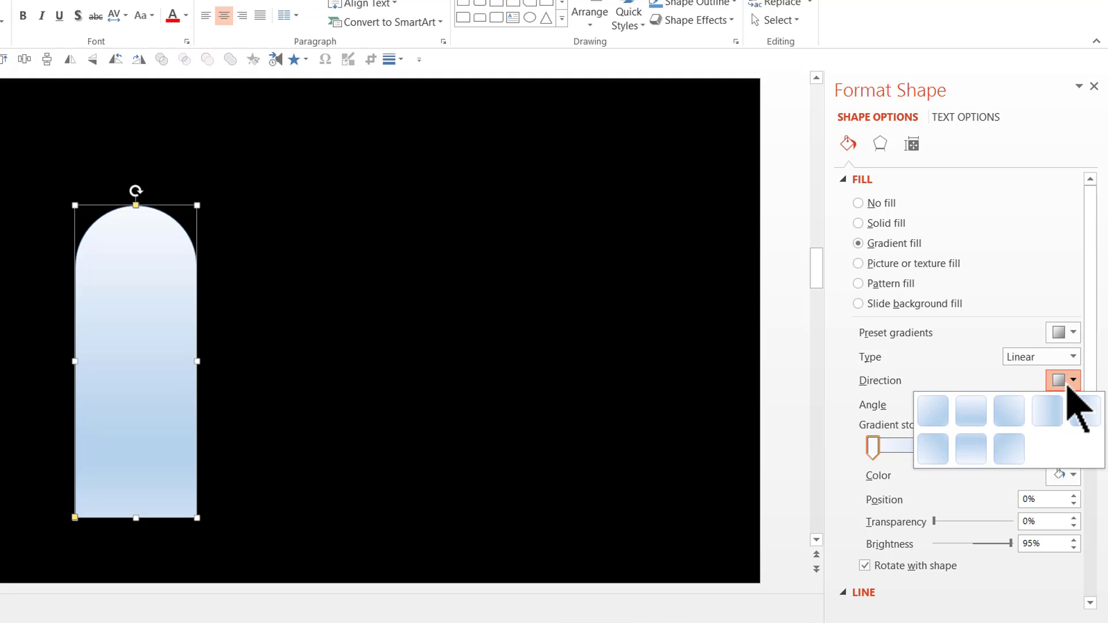
click(970, 449)
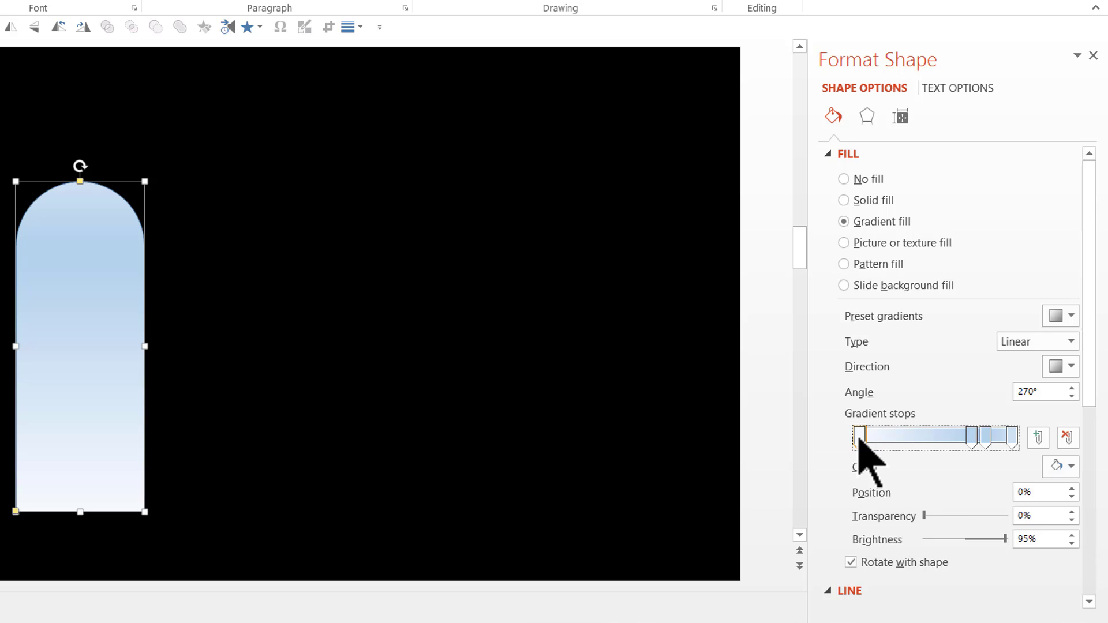
Color the first gradient stop black, and move the second stop to 40% with the color Black, Text 1, Lighter 35%
click(1069, 466)
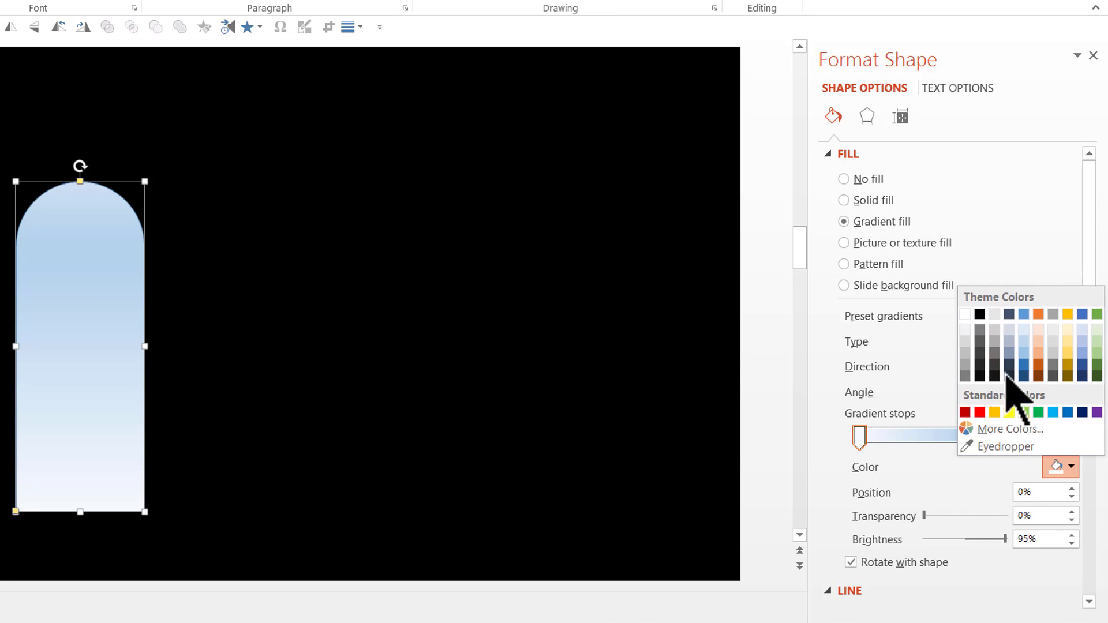
click(980, 315)
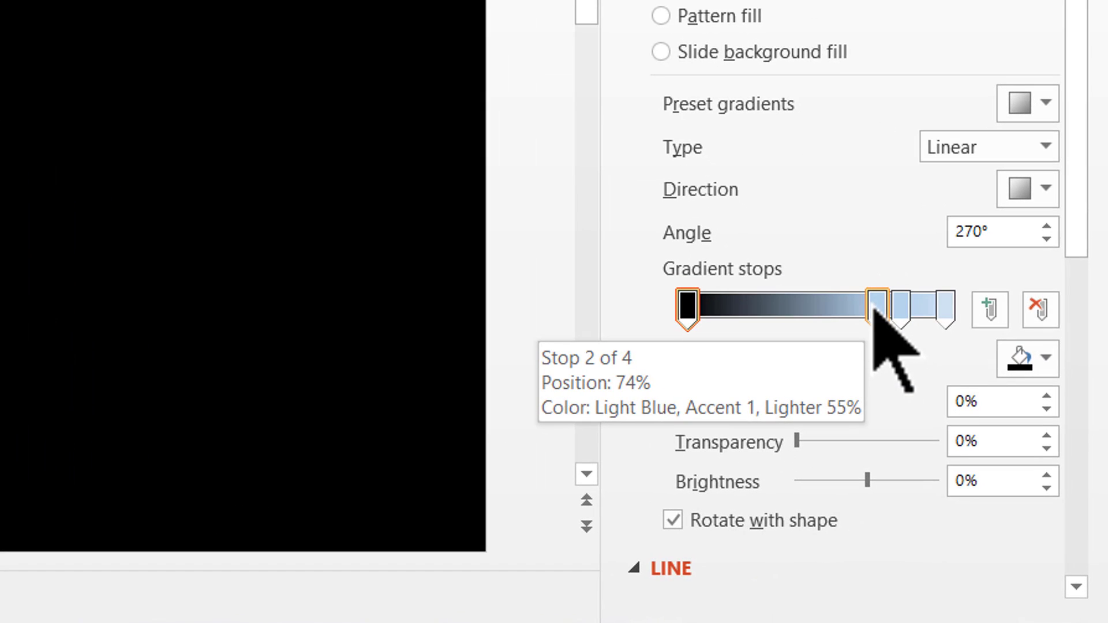
click(874, 309)
drag(873, 309, 789, 312)
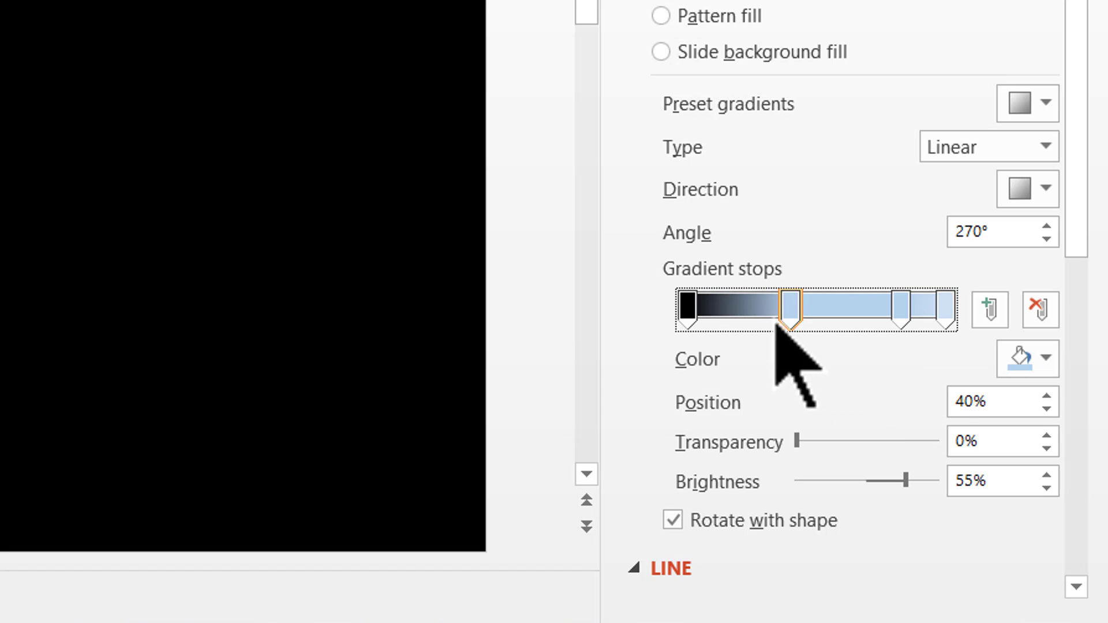
click(1042, 361)
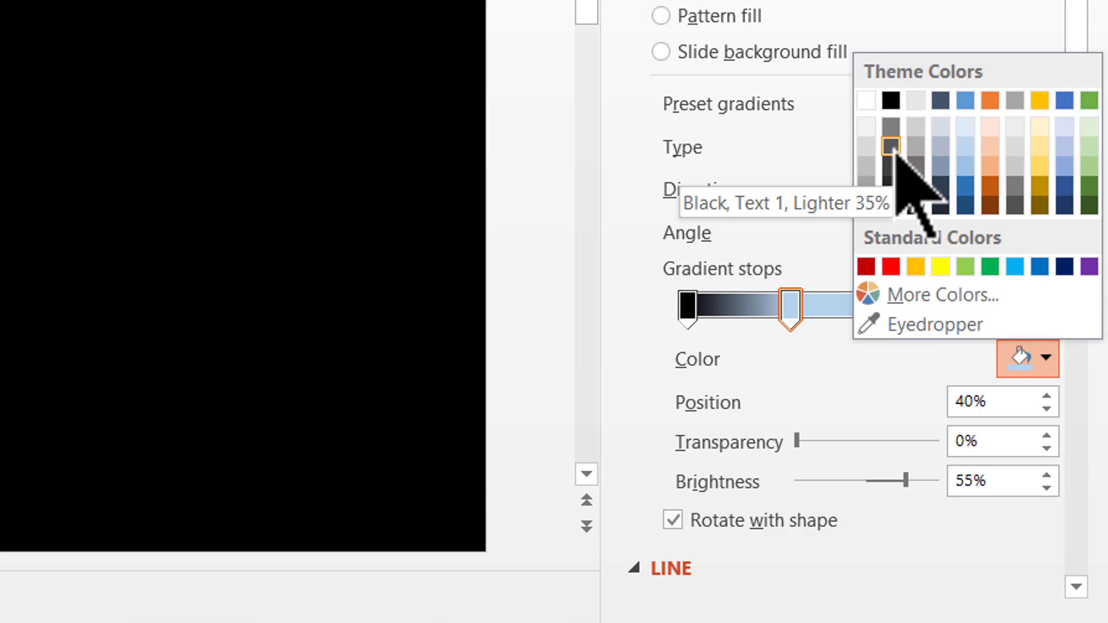
click(891, 147)
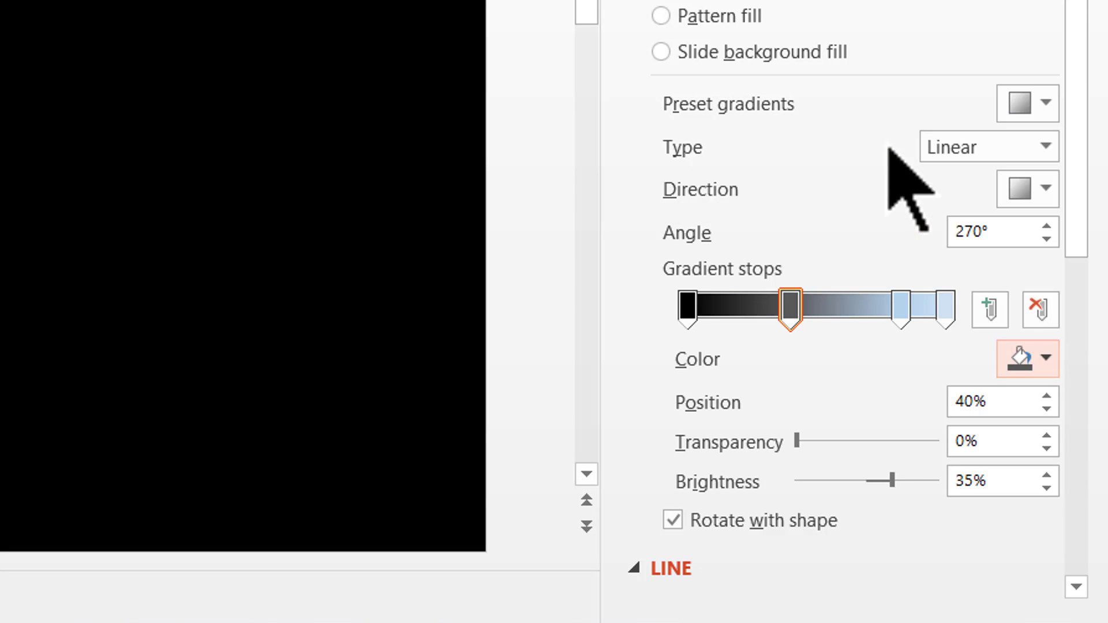
Color the gradient stop at 83% standard orange and the last stop at 100% a darker theme orange
click(902, 311)
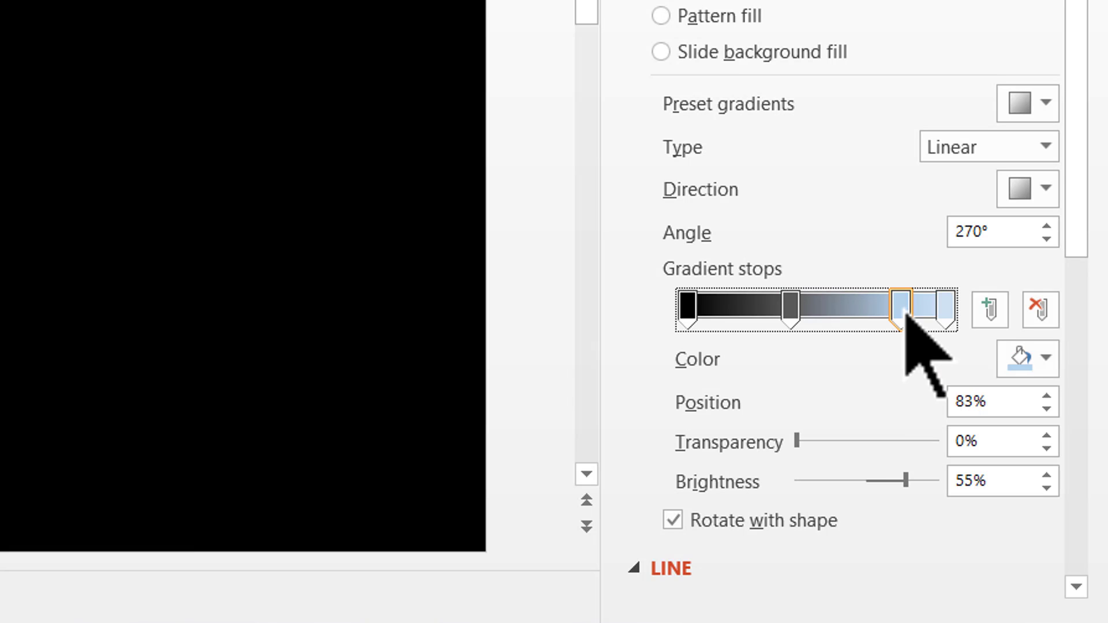
click(1044, 359)
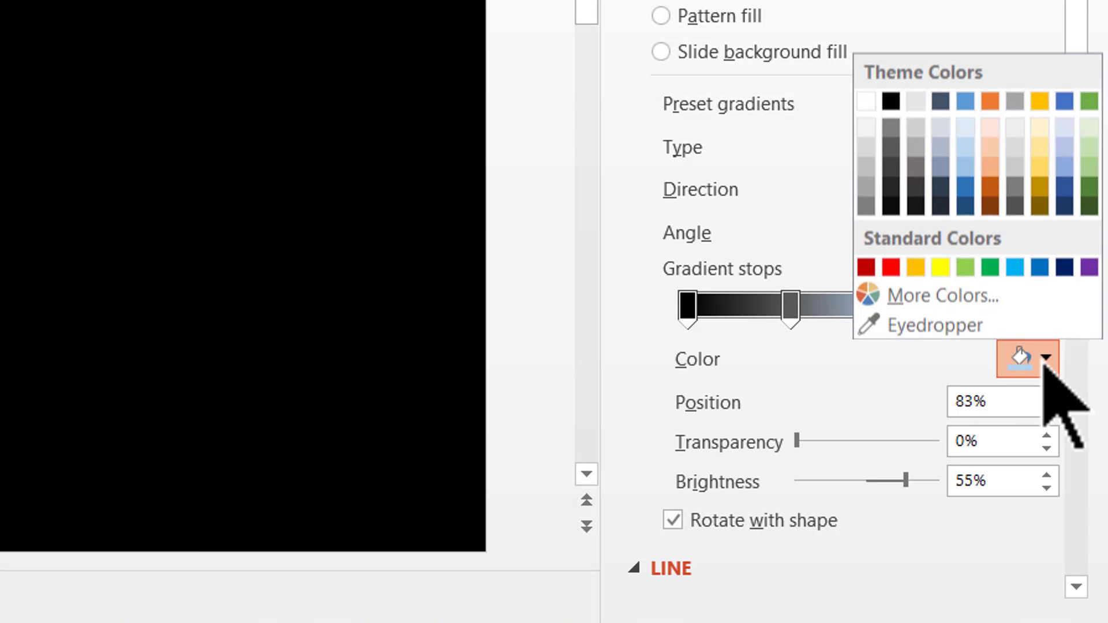
click(917, 267)
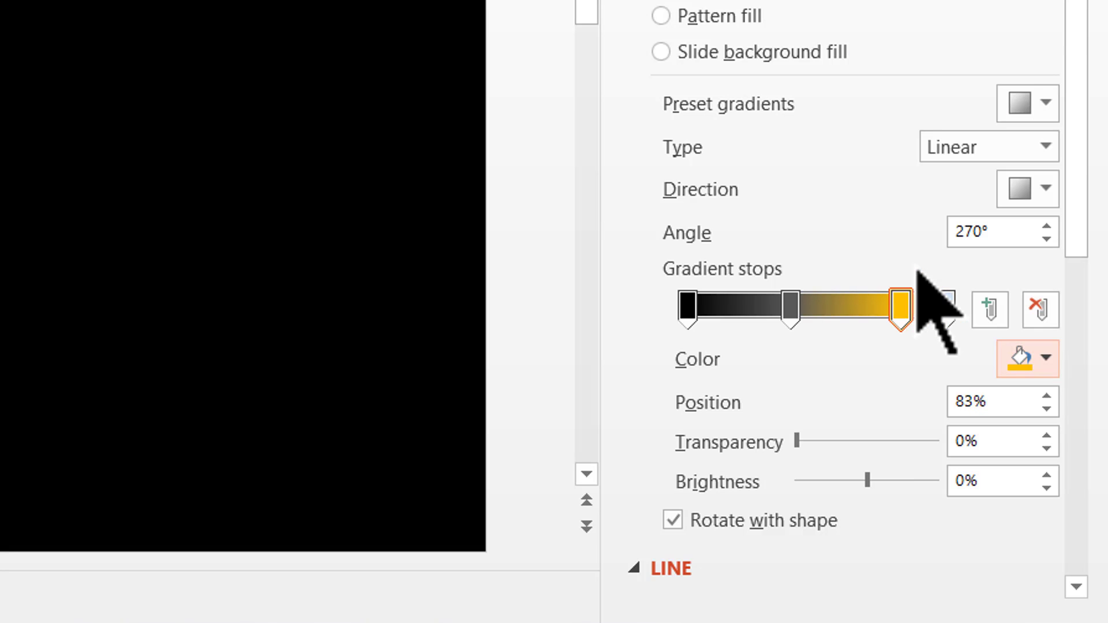
click(947, 303)
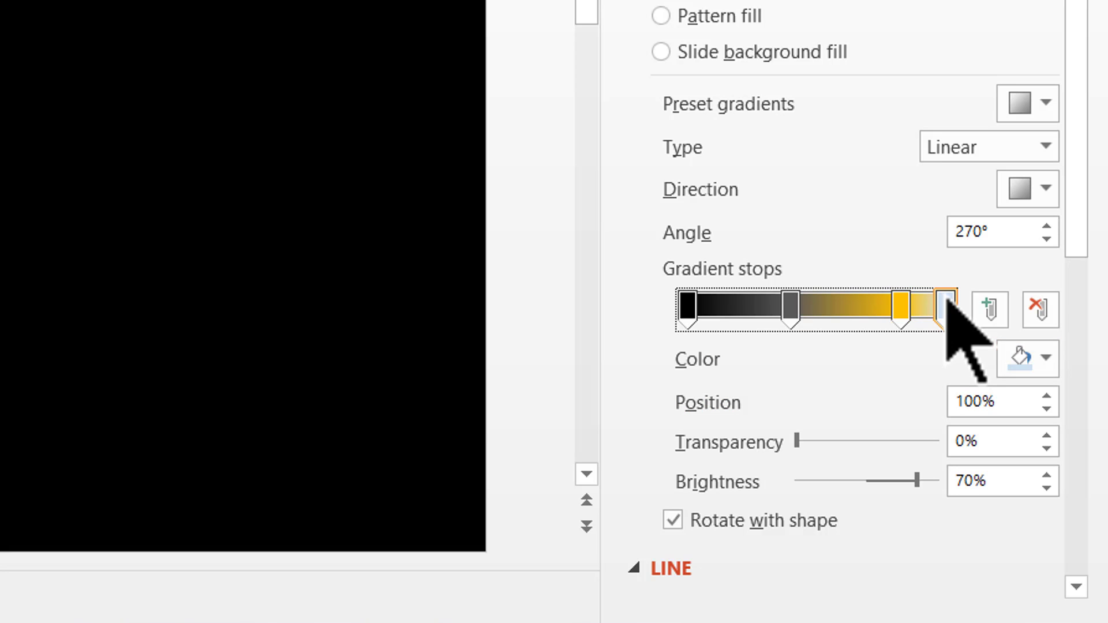
click(1048, 358)
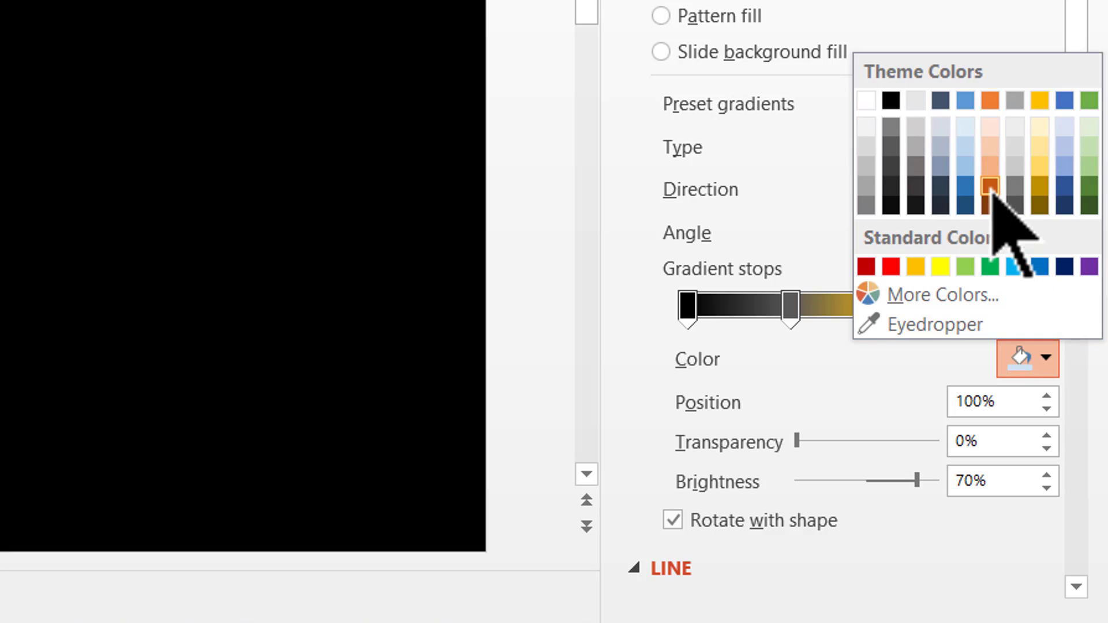
click(990, 205)
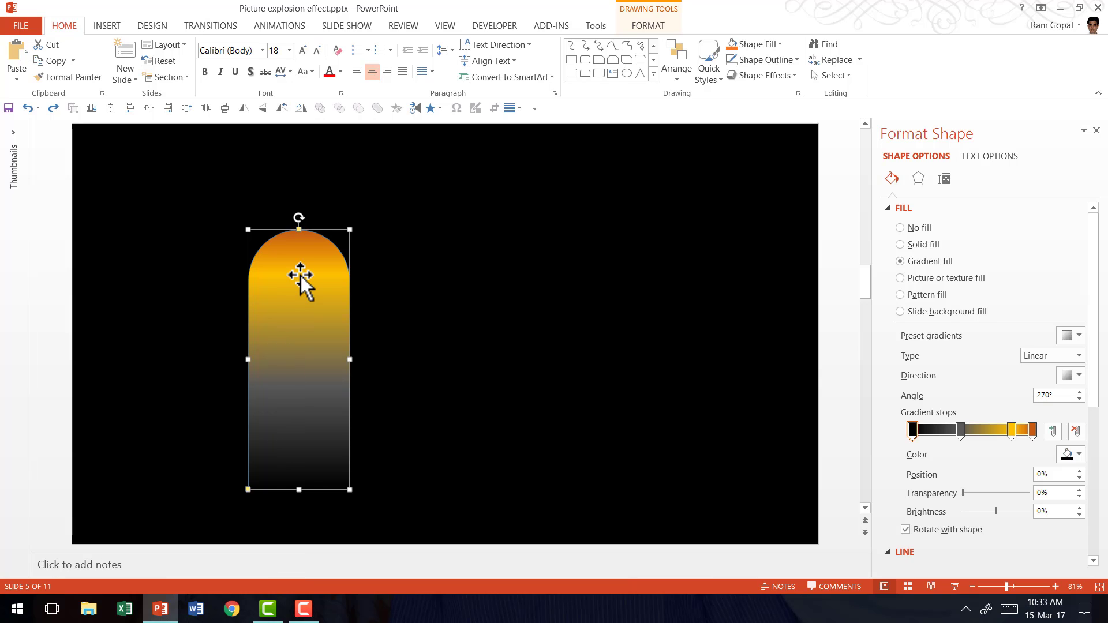
Remove the rounded rectangle's outline and narrow it to a thin vertical streak
click(763, 60)
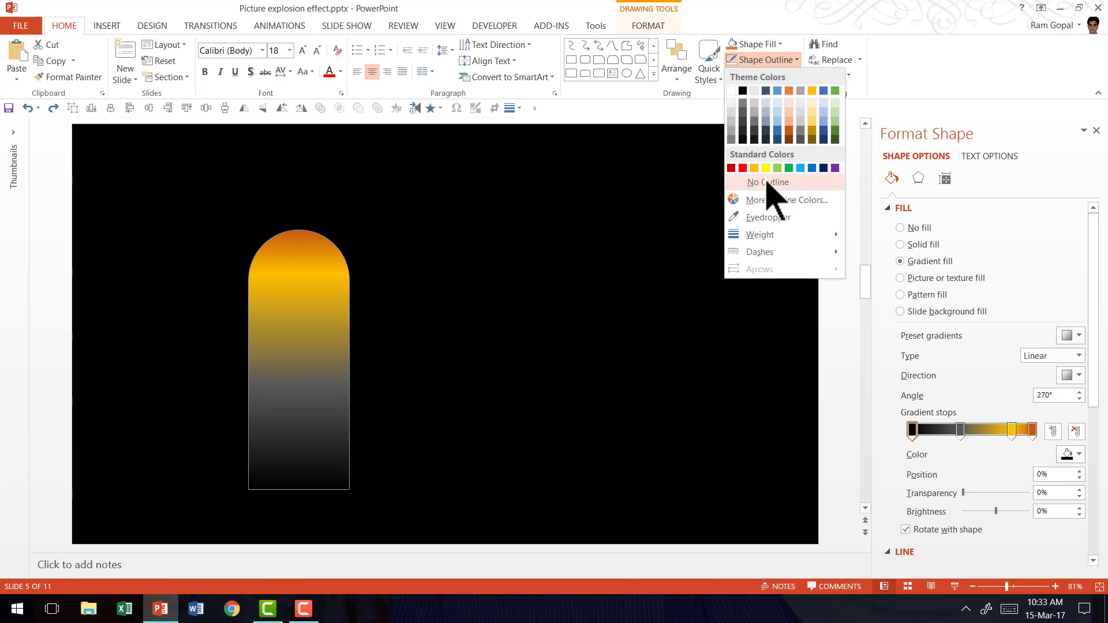
click(770, 183)
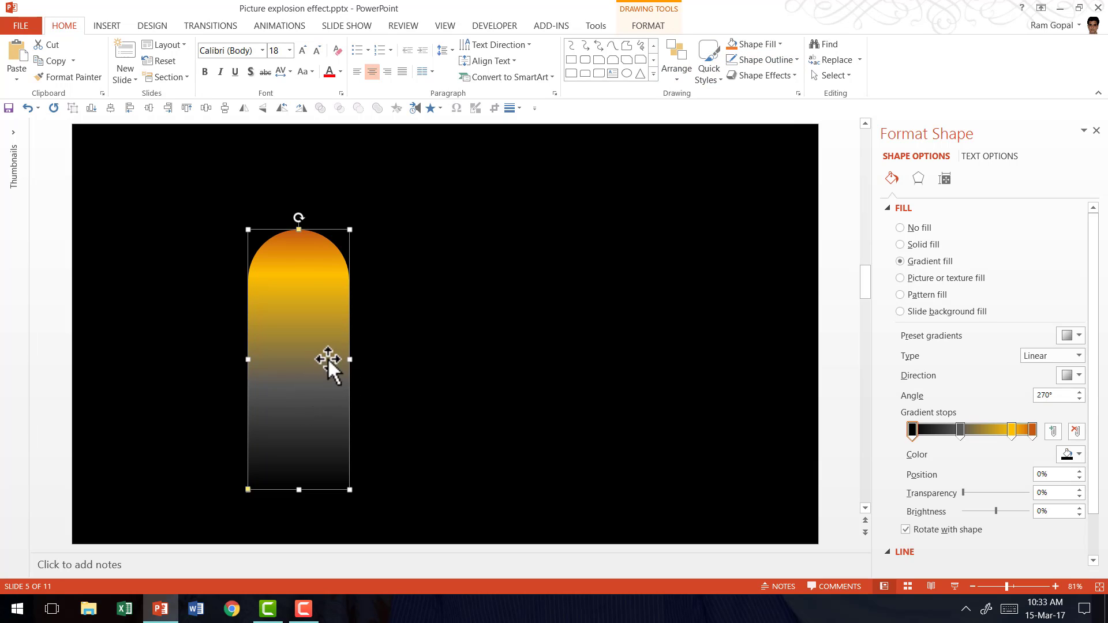
drag(350, 359, 261, 370)
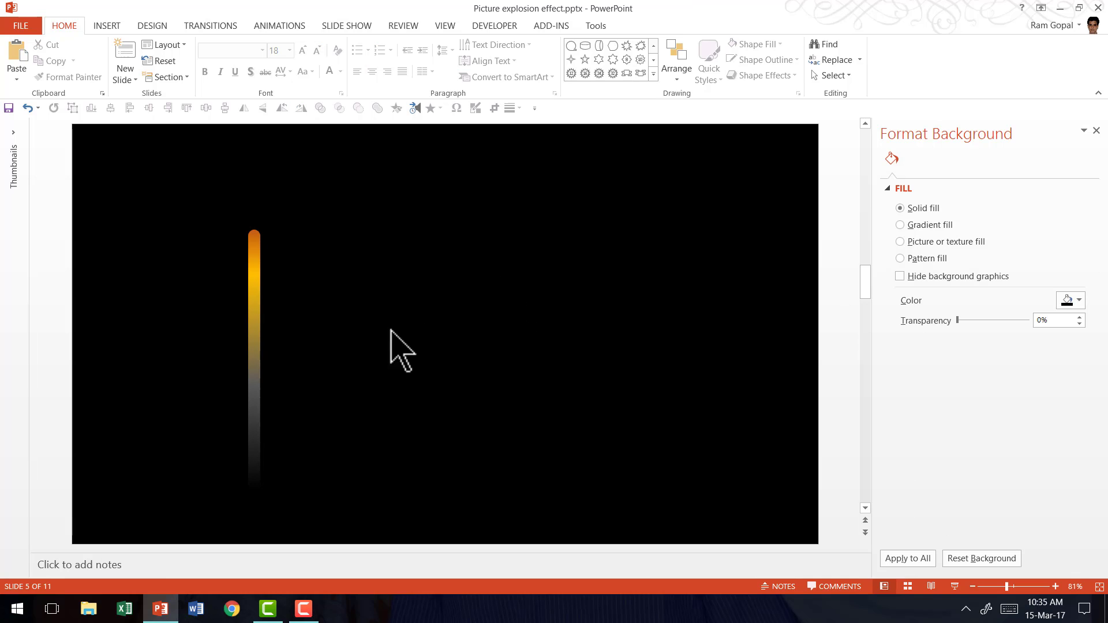
Draw a 32-point star near the slide's center, deepen its spikes, and enlarge it slightly
click(653, 74)
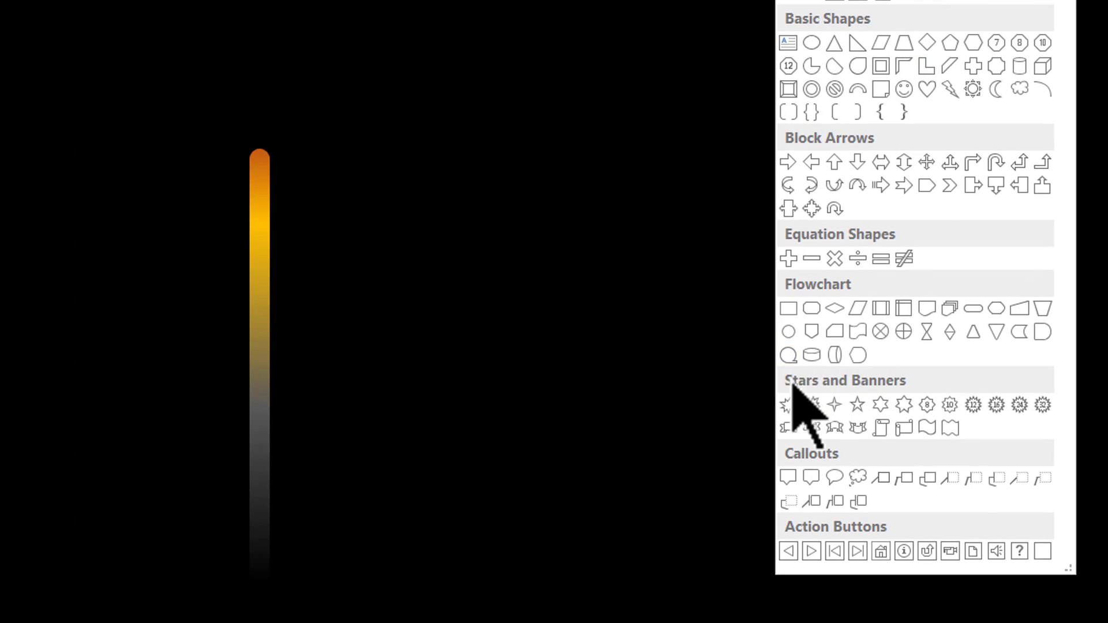
click(1043, 409)
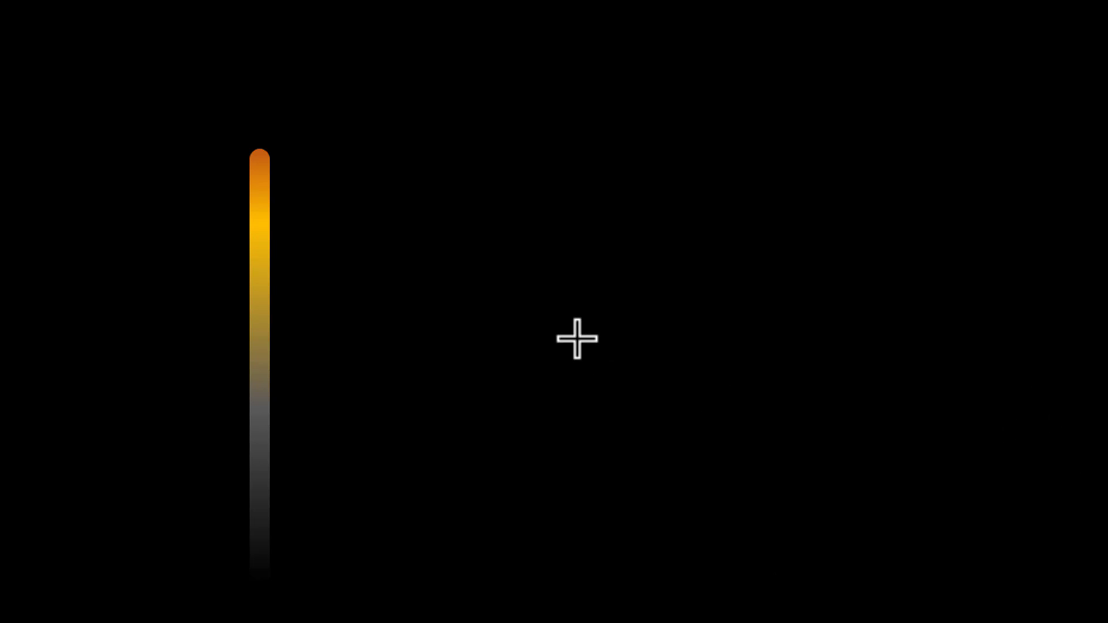
drag(463, 235, 639, 383)
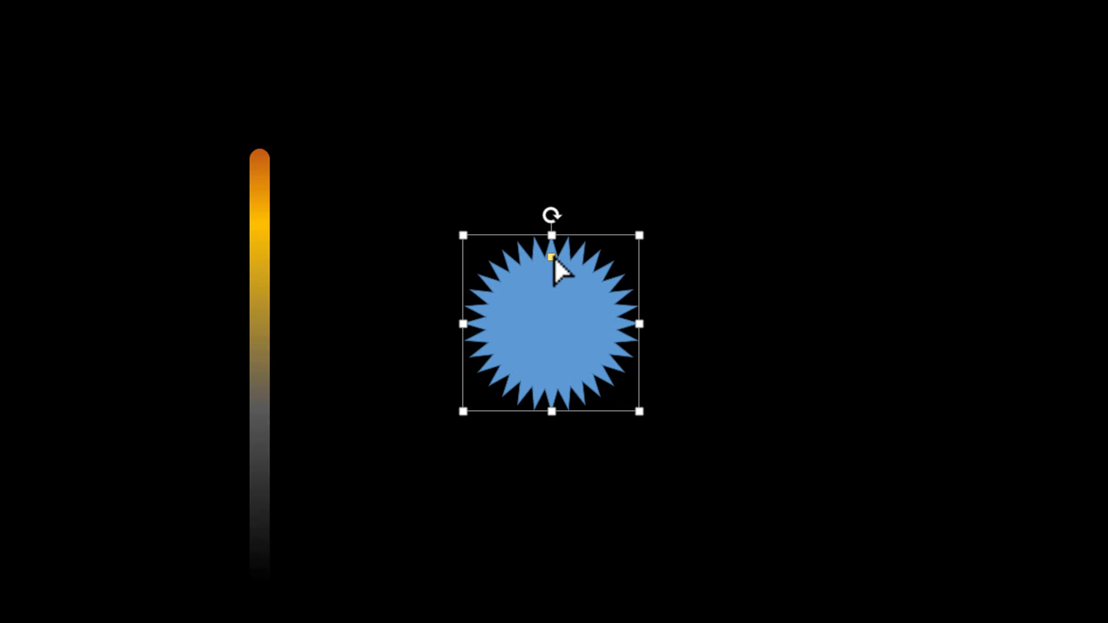
drag(553, 256, 552, 278)
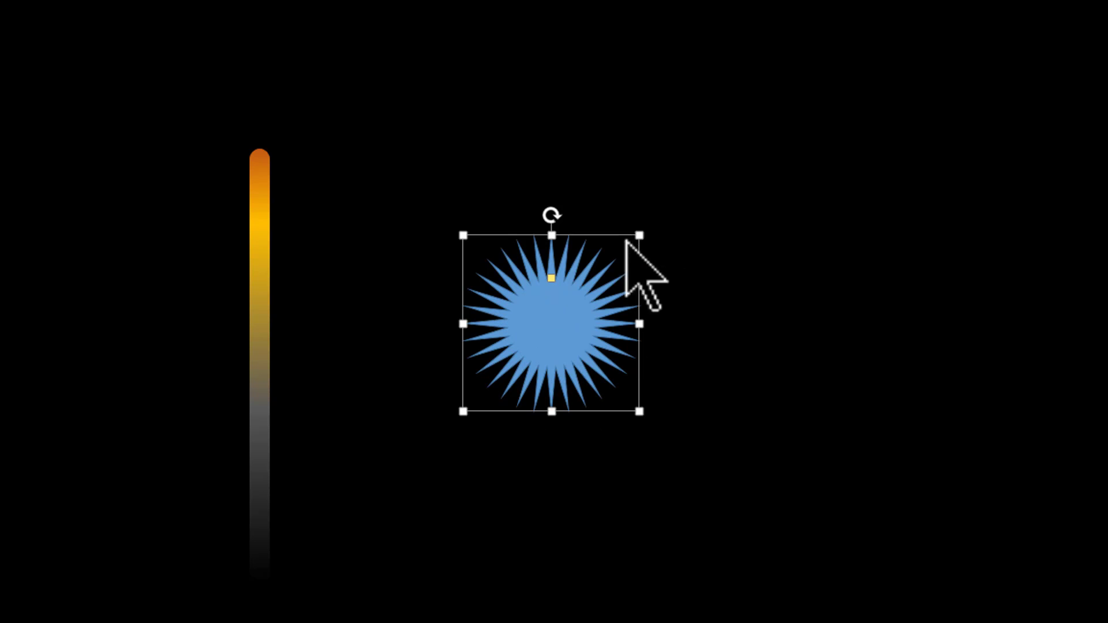
drag(637, 234, 676, 198)
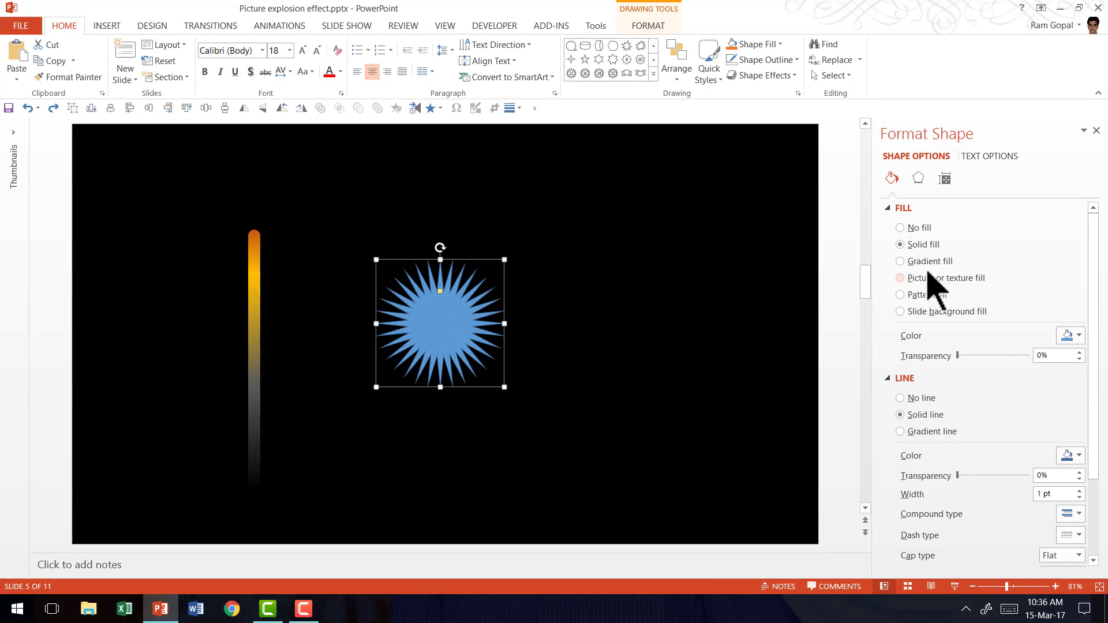
Give the 32-point star a radial gradient fill that spreads from its center
click(929, 261)
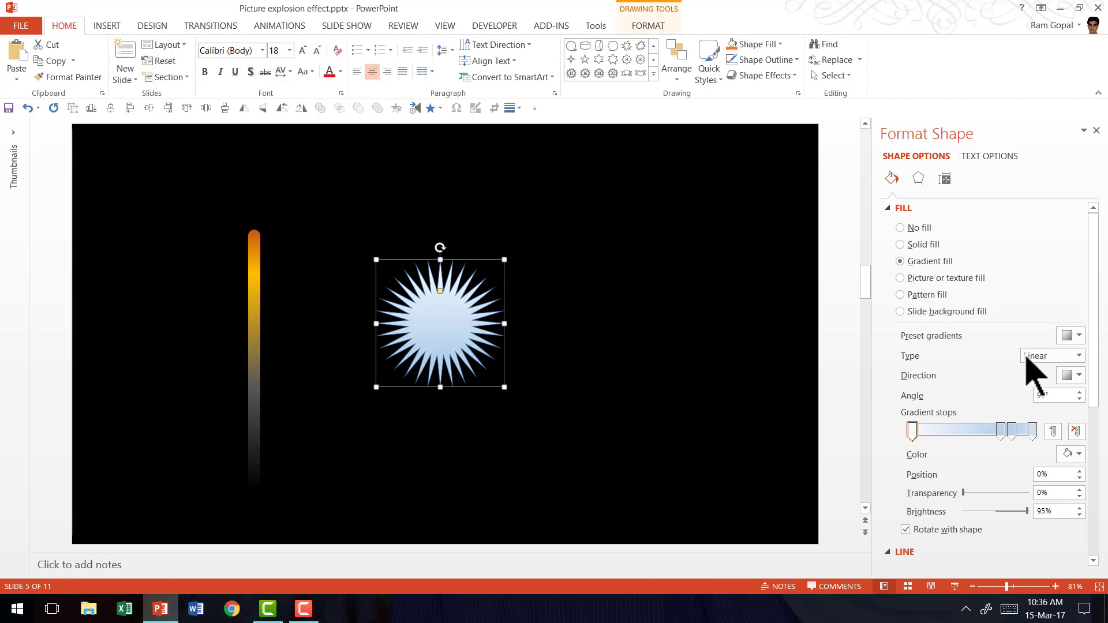
click(1074, 336)
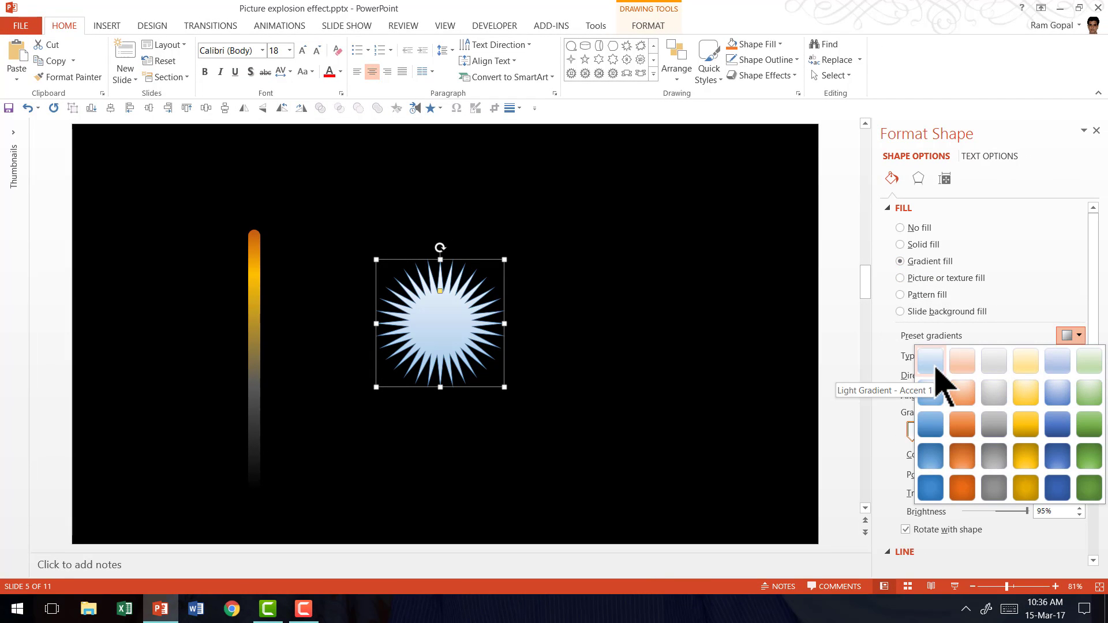
click(843, 401)
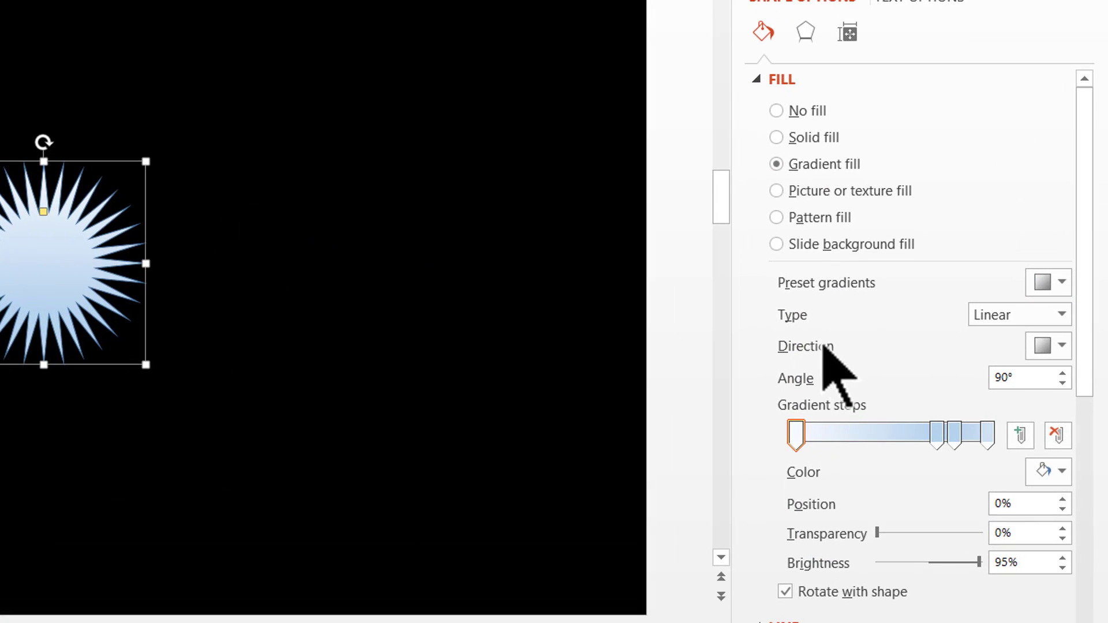
click(1050, 315)
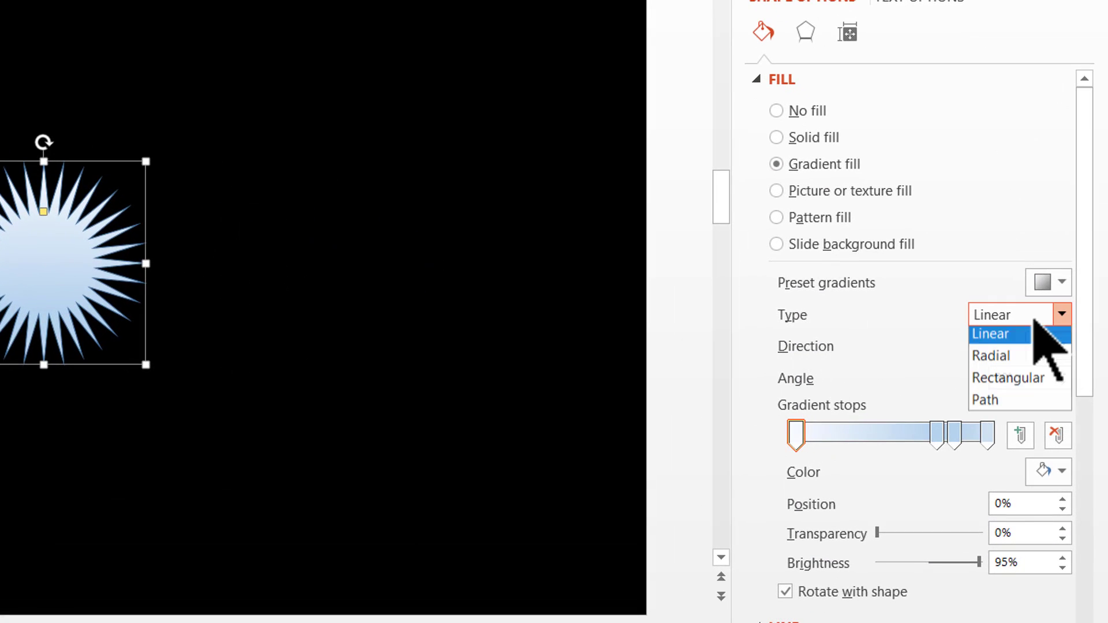
click(990, 361)
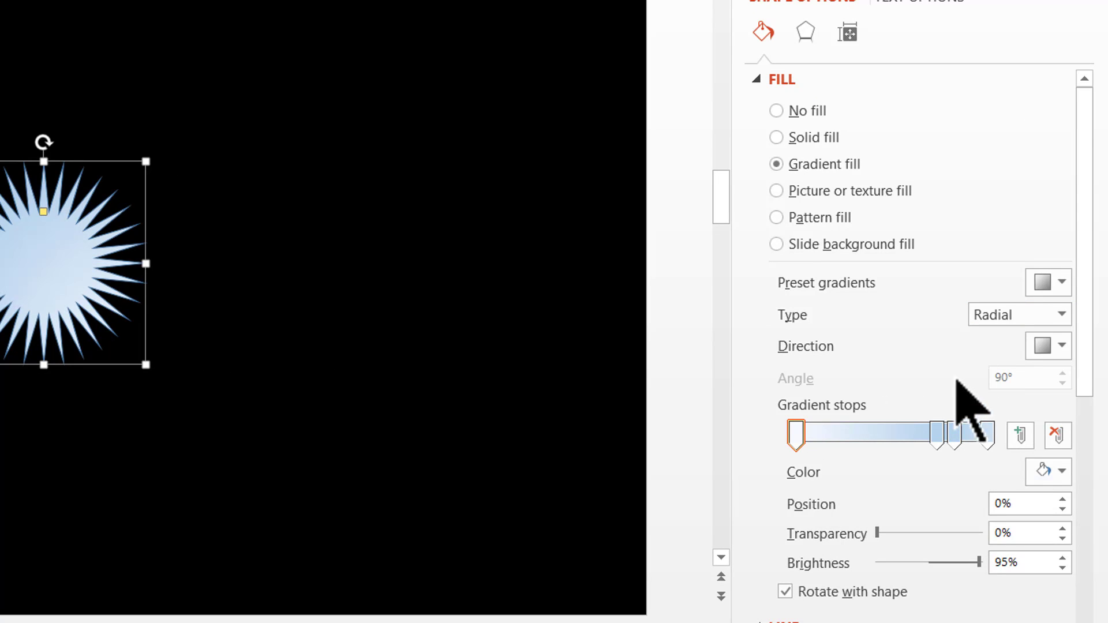
click(1050, 346)
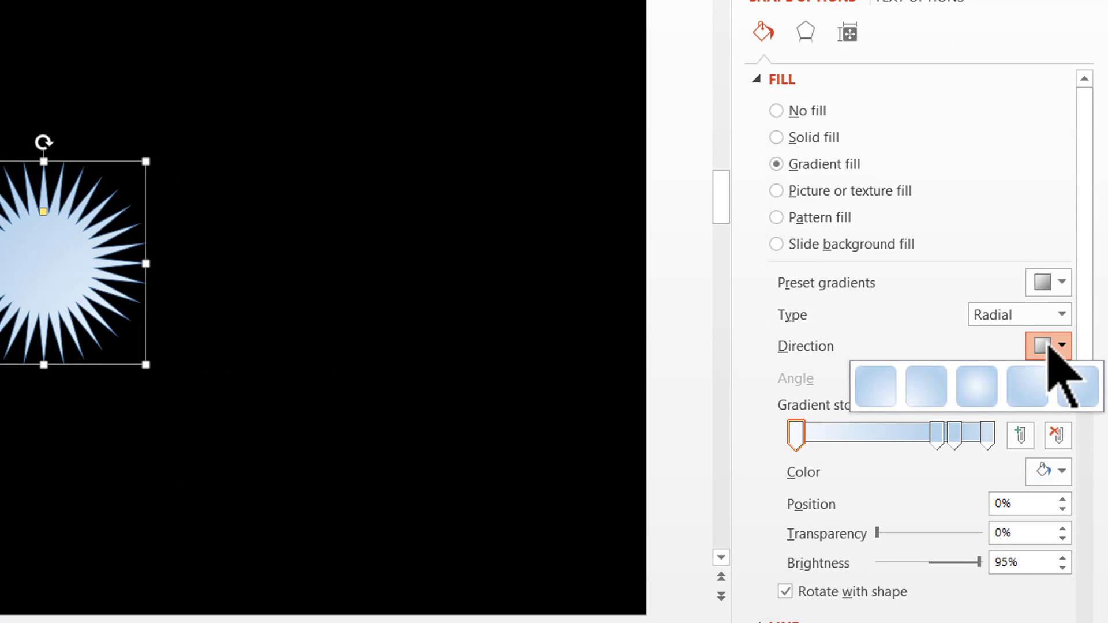
click(975, 385)
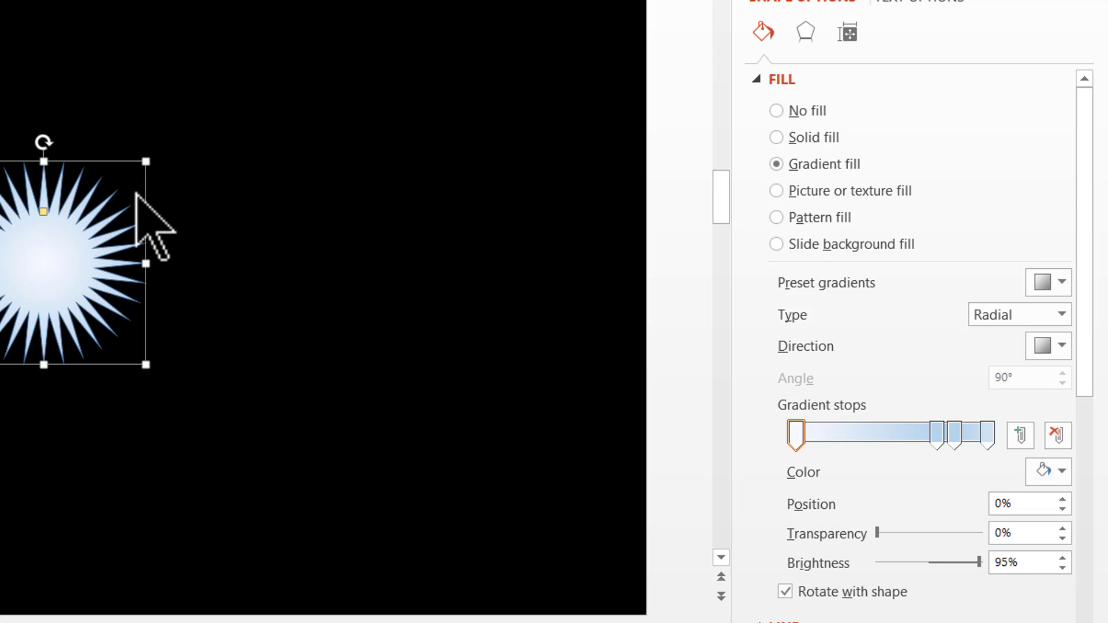
Color the star's first gradient stop theme orange, Darker 25%, and move the second stop to 45% with a golden orange color
click(797, 434)
click(1059, 471)
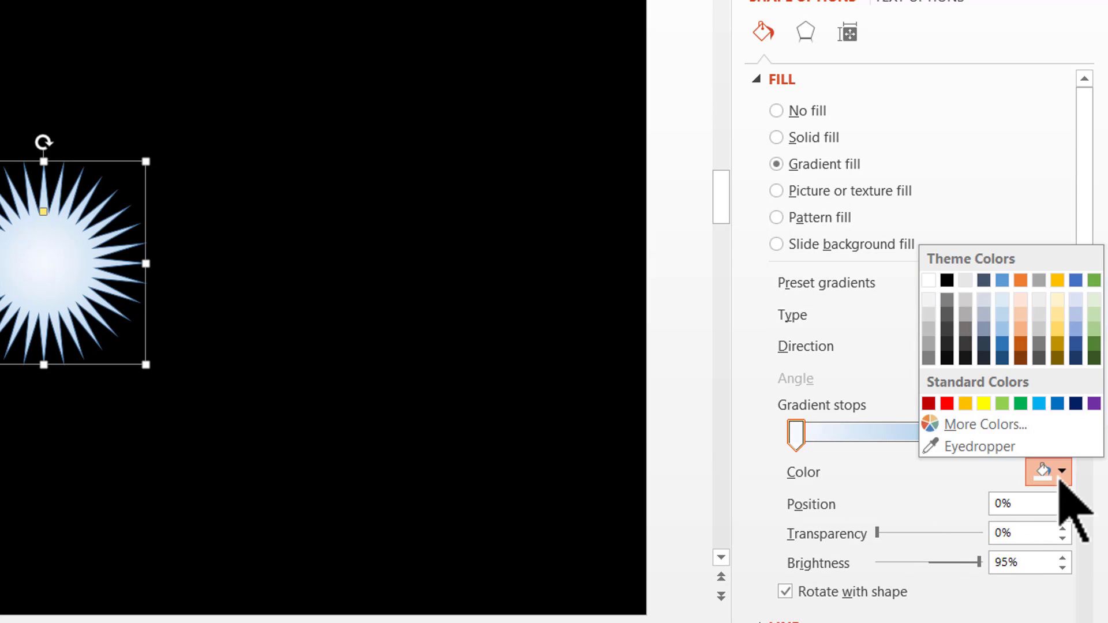
click(1025, 347)
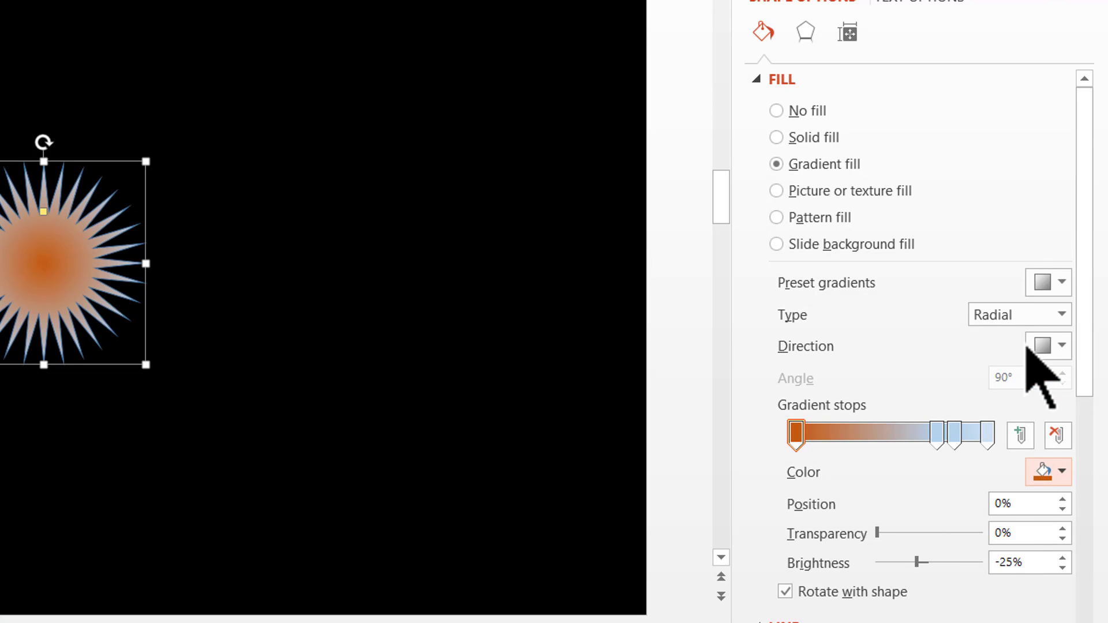
click(937, 434)
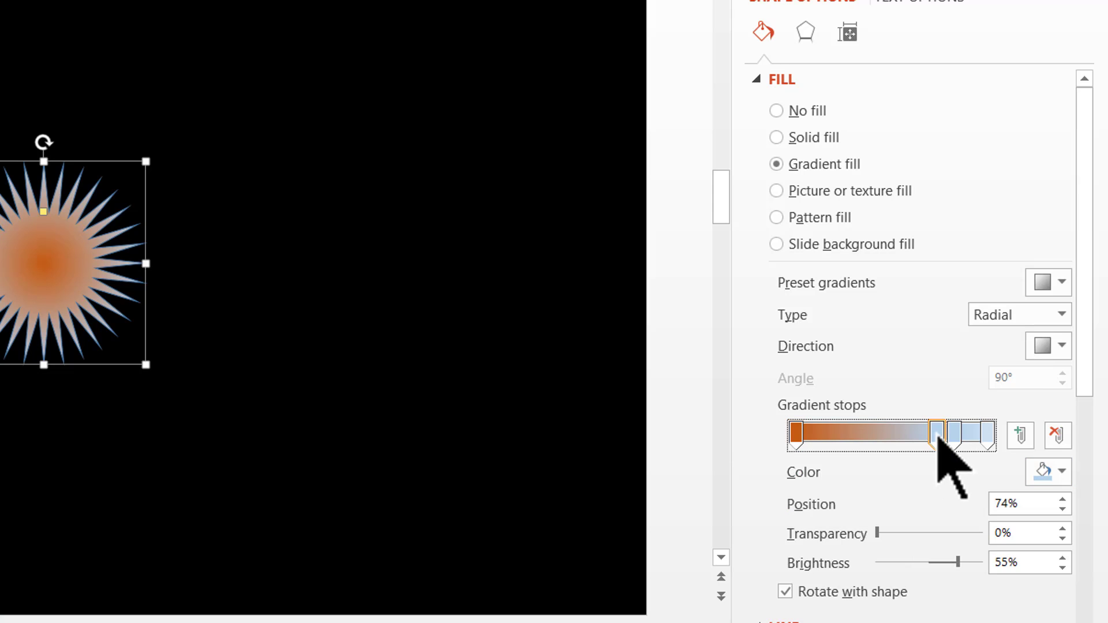
drag(936, 438, 881, 443)
click(1064, 470)
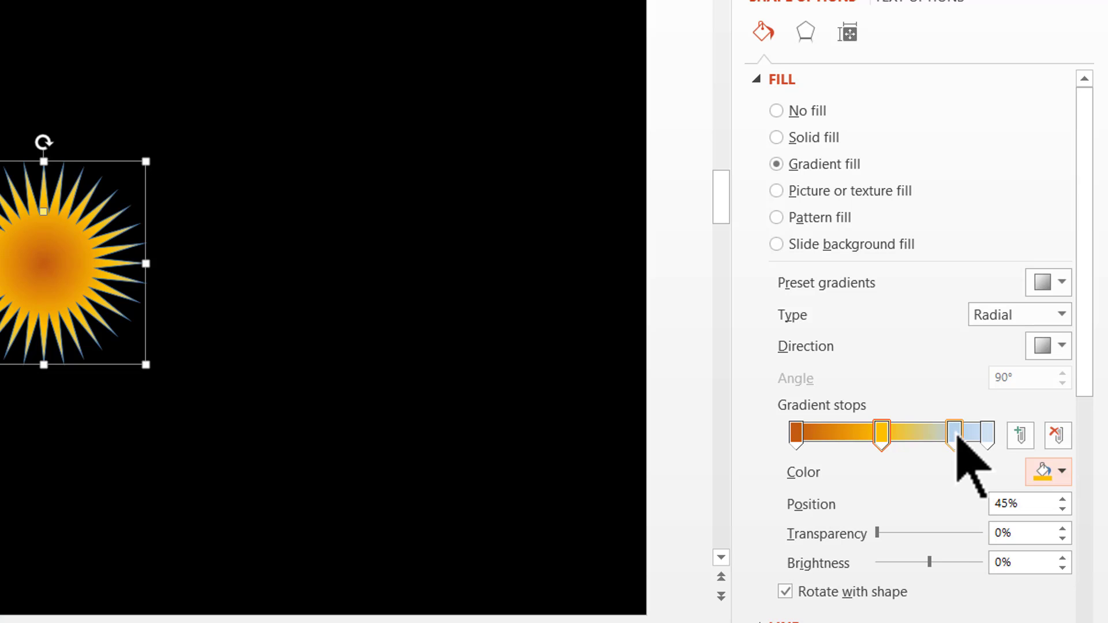
Color the gradient stop at 83% Black, Text 1, Lighter 35%, and the last stop at 100% black
click(955, 434)
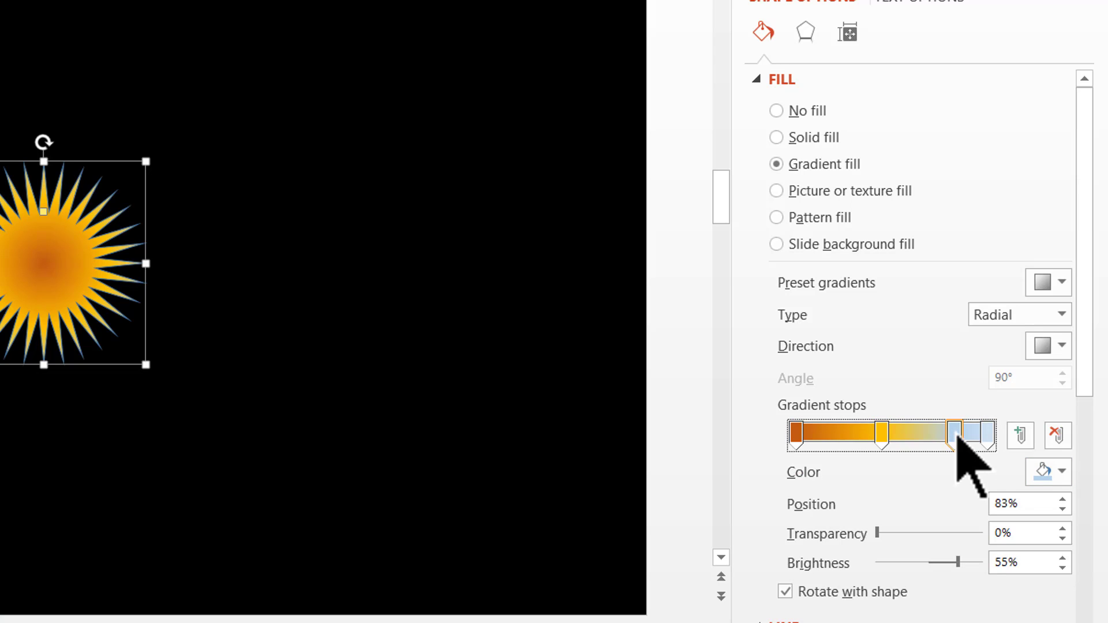
click(1052, 478)
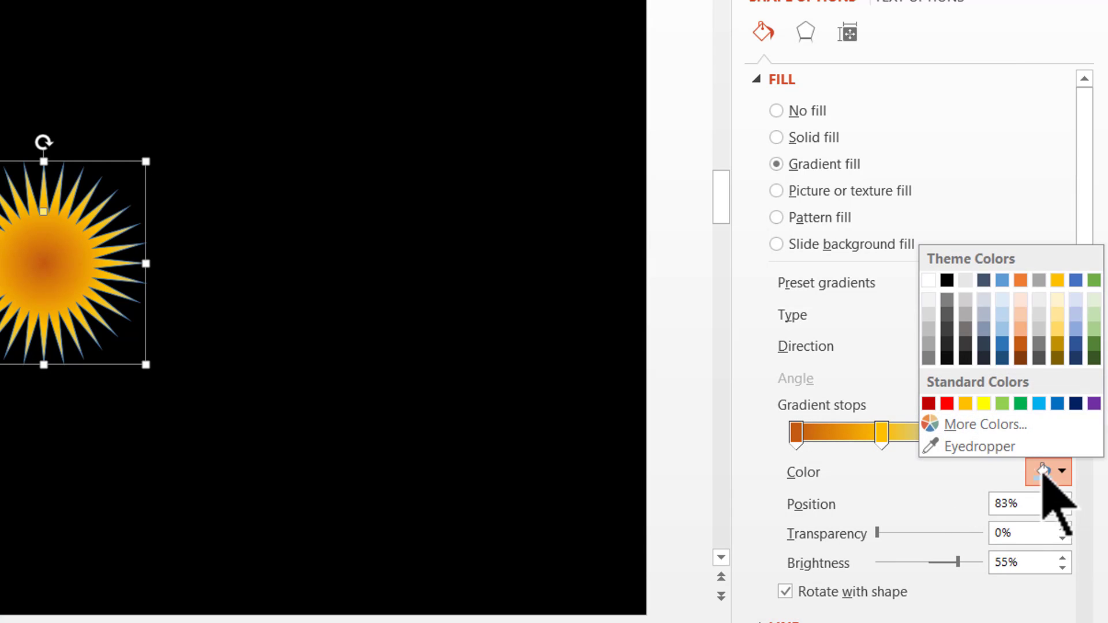
click(947, 314)
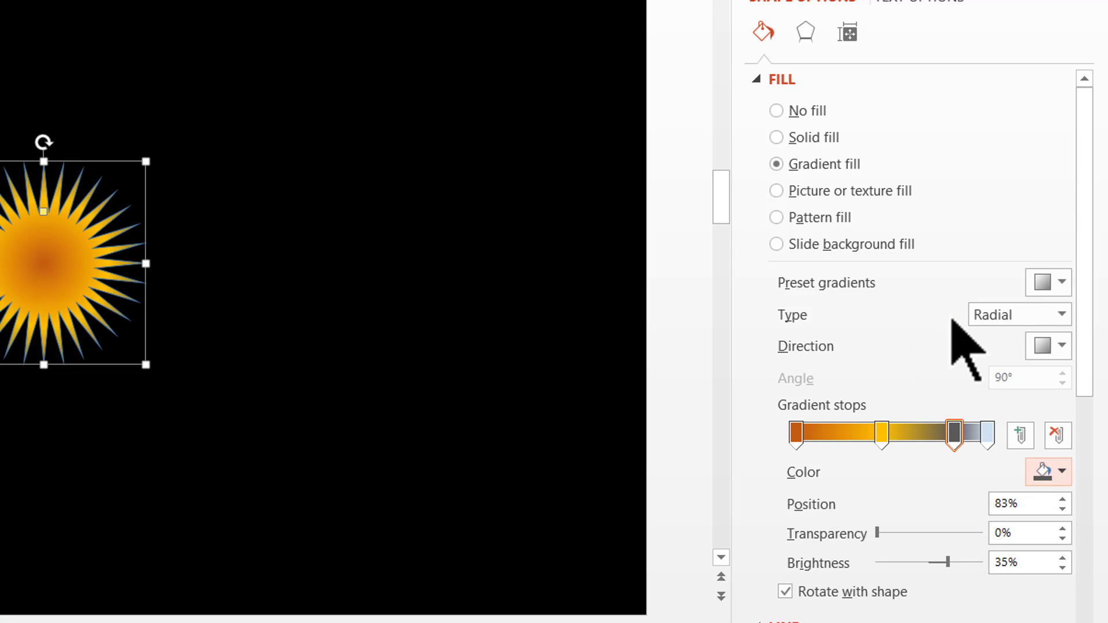
click(988, 442)
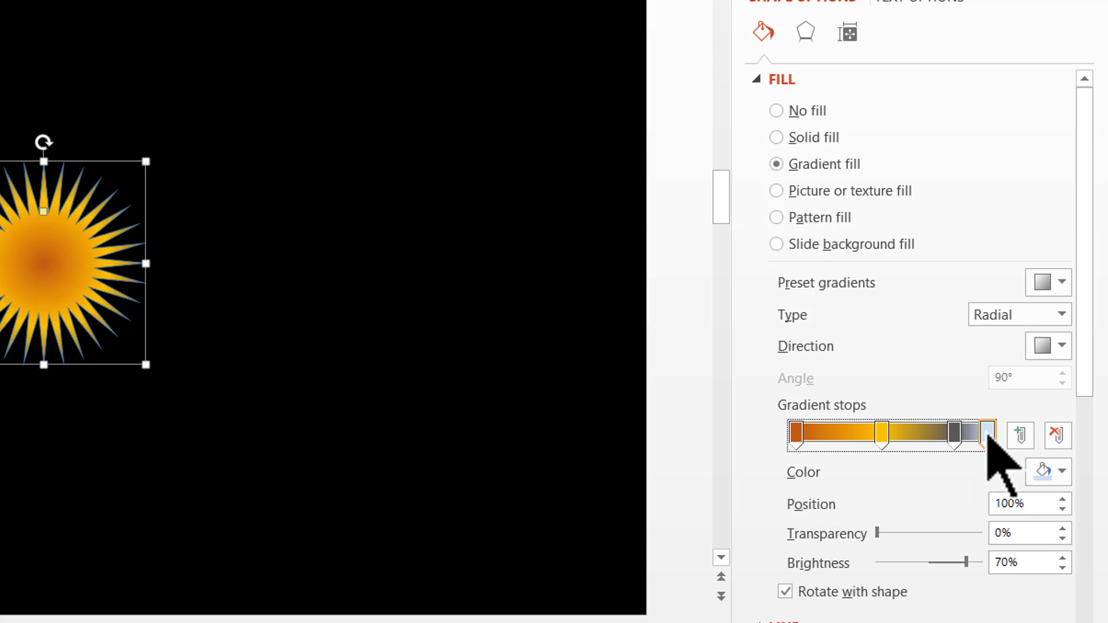
click(1062, 471)
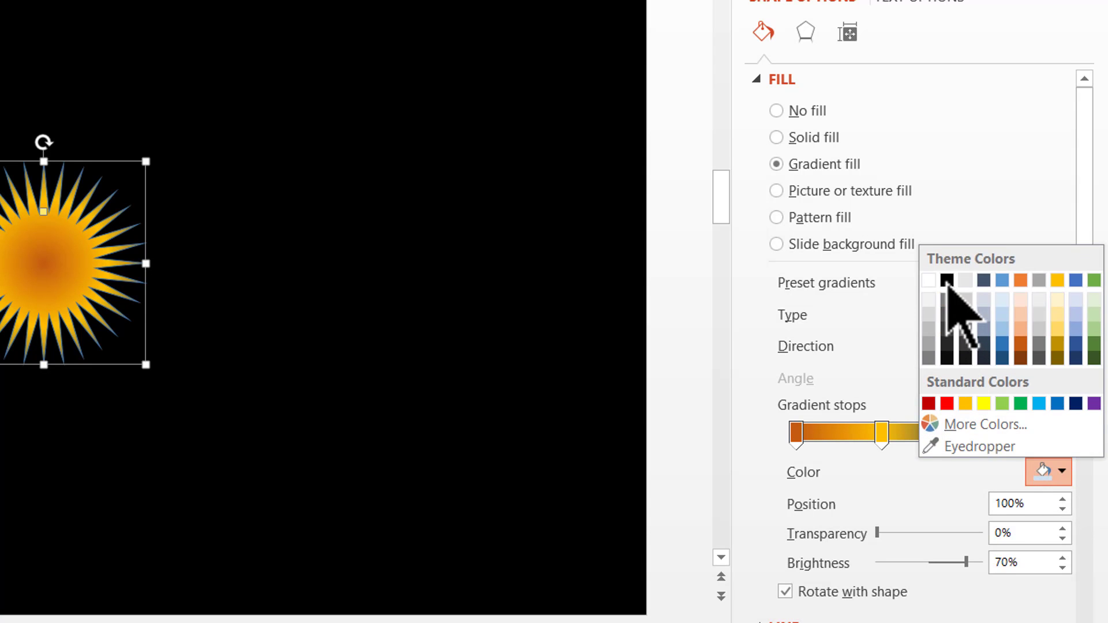
click(947, 272)
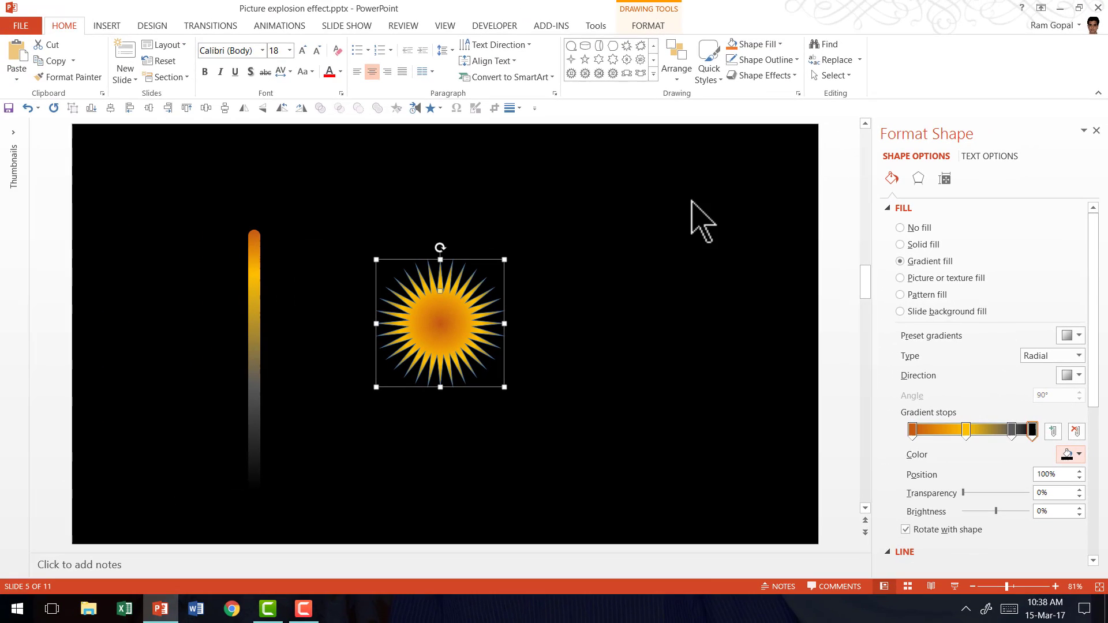
Remove the gradient-filled star's outline and deselect the star
click(765, 60)
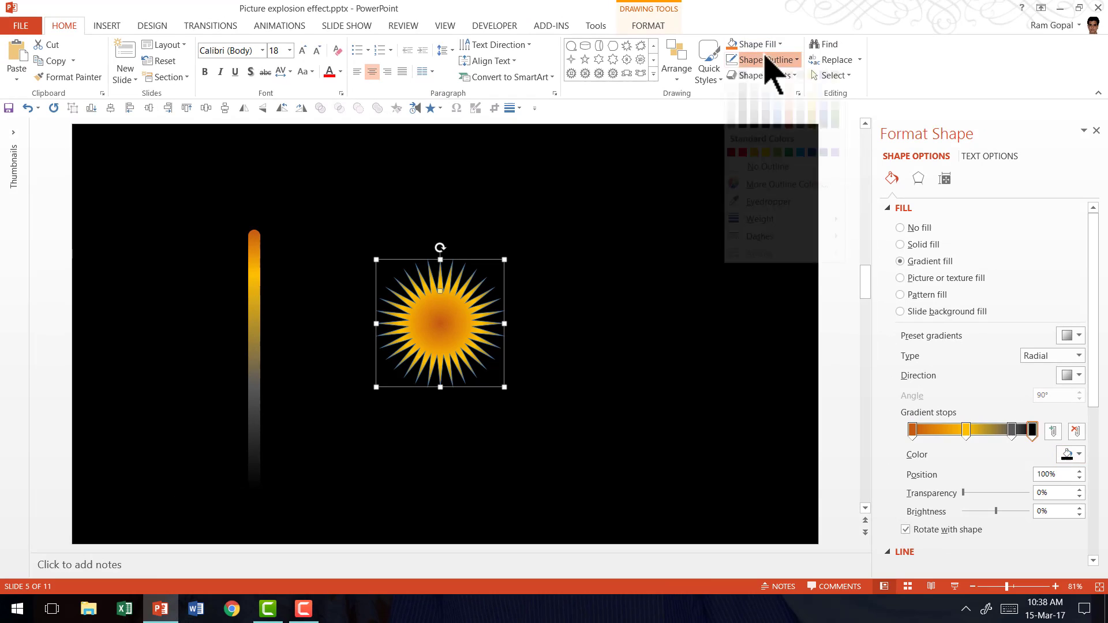
click(765, 181)
click(765, 184)
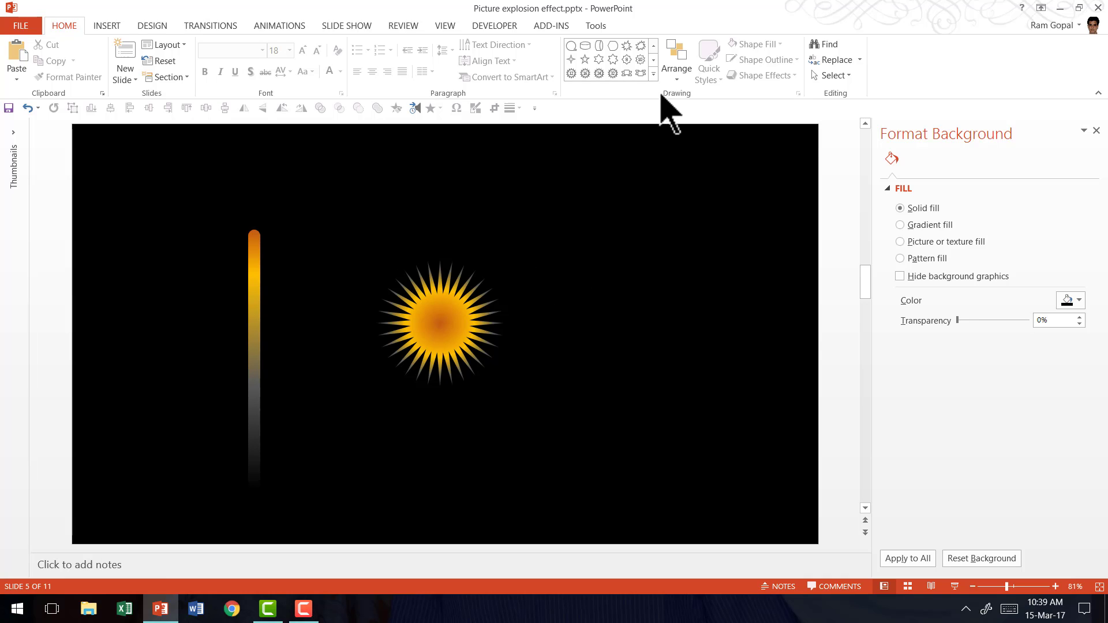
Draw a larger 32-point star to the right of the gradient star and deepen its spikes into long thin rays
click(653, 73)
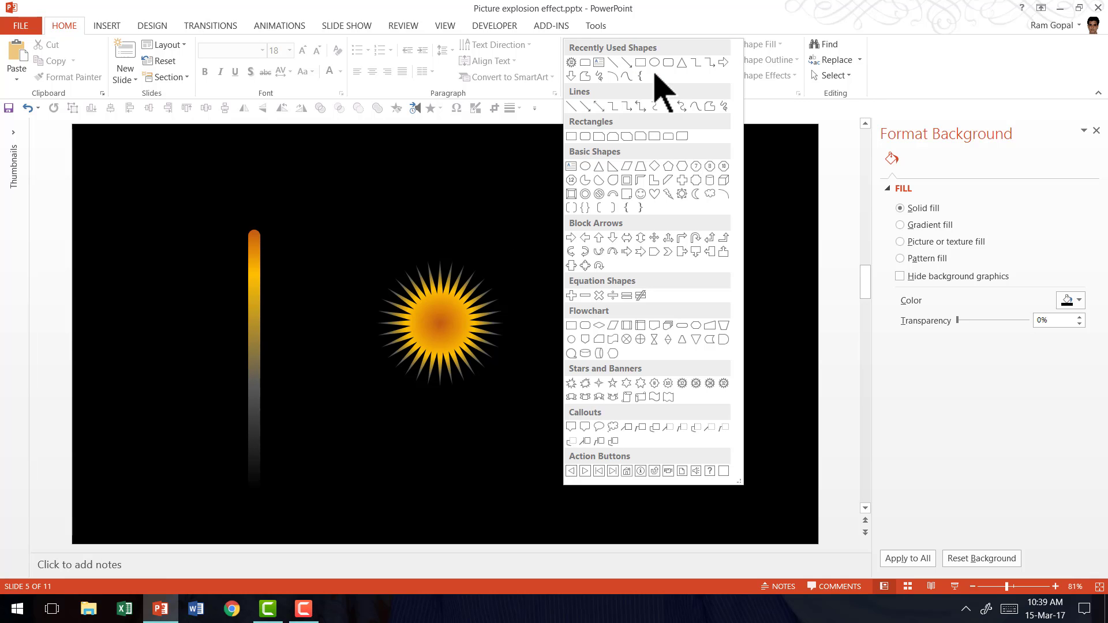
click(724, 384)
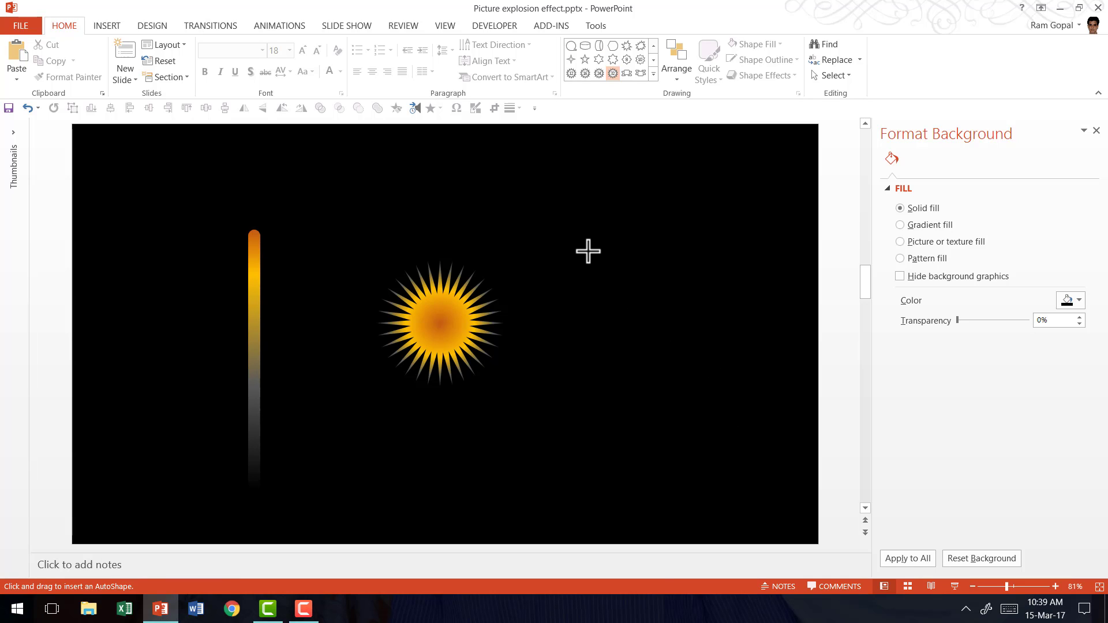
drag(640, 324, 724, 445)
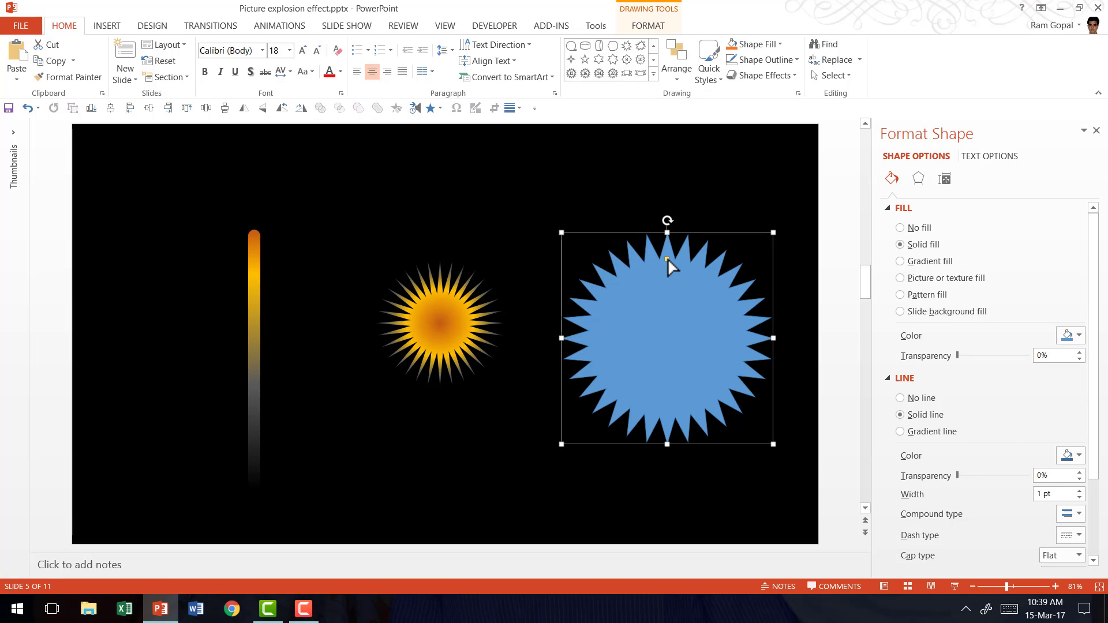
drag(667, 259, 663, 307)
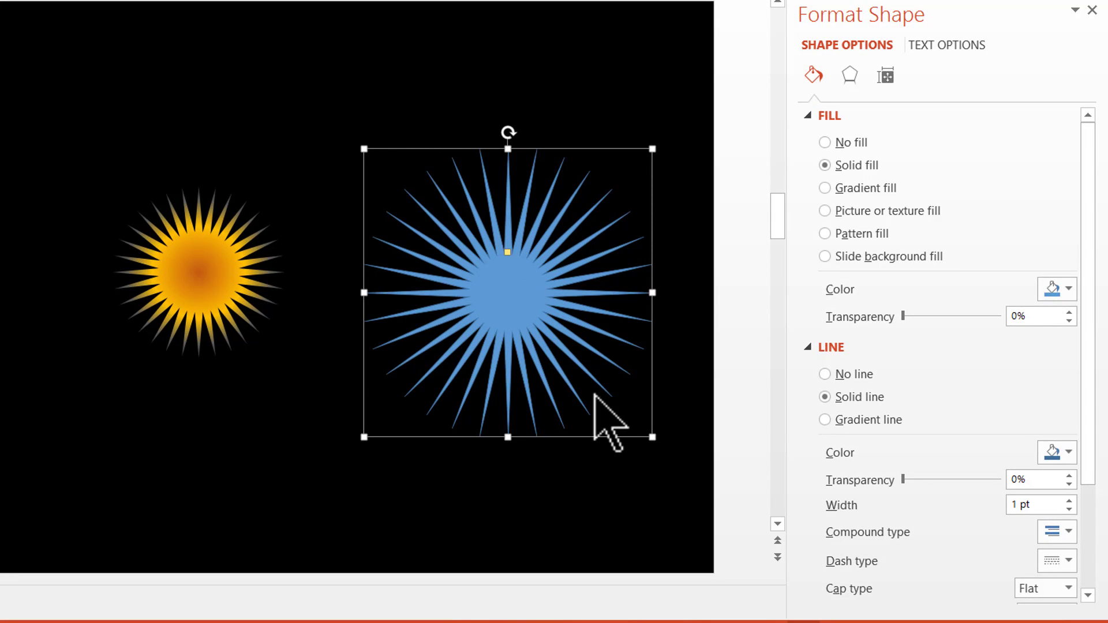
Remove the large star's fill and give it a standard orange outline 1.5 pt wide
click(856, 146)
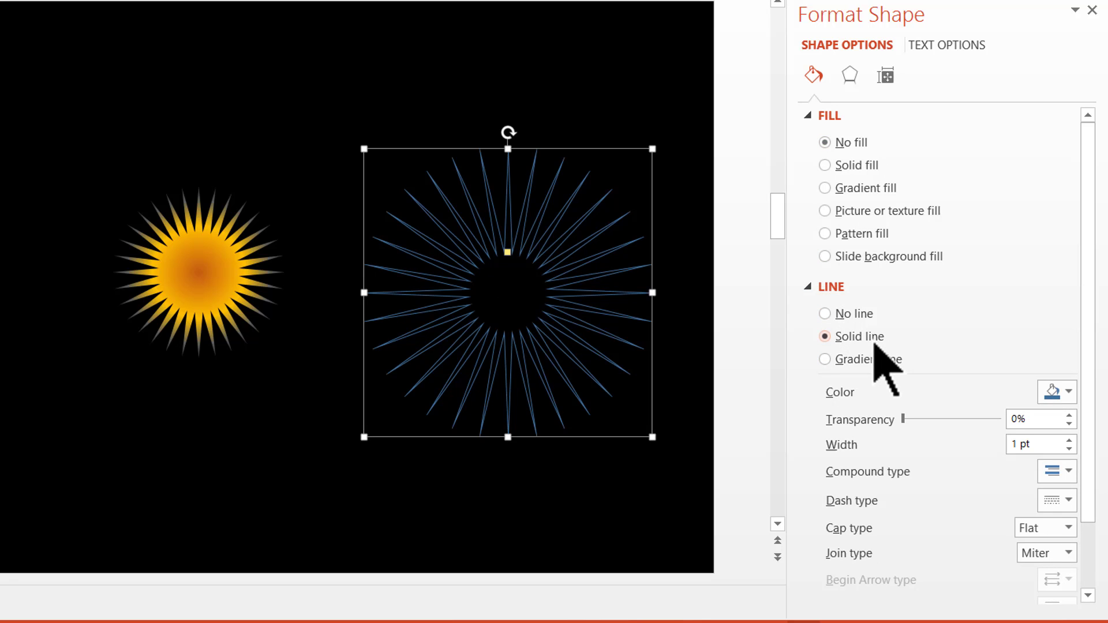
click(1071, 395)
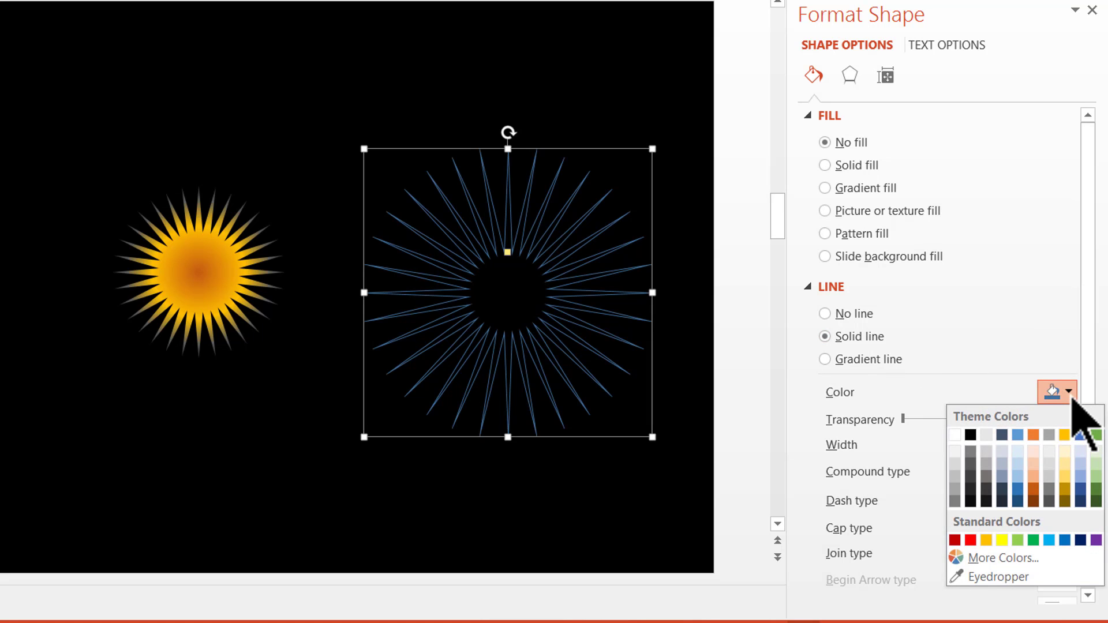
click(985, 540)
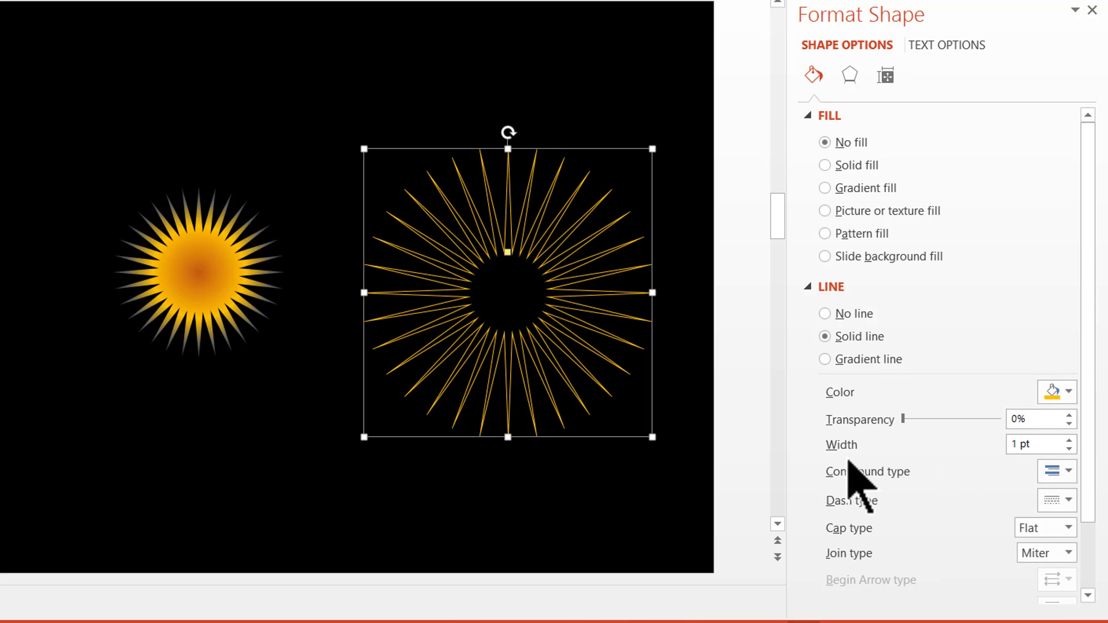
click(1069, 440)
click(1069, 440)
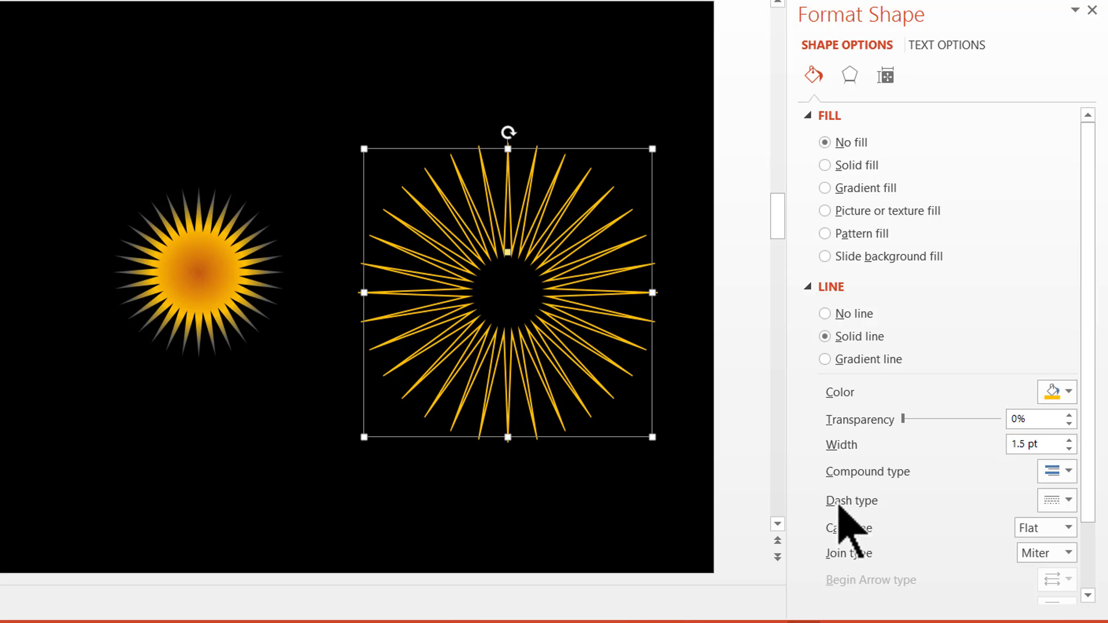
Apply the Long Dash Dot style to the large star's outline and enlarge the star slightly
click(1061, 501)
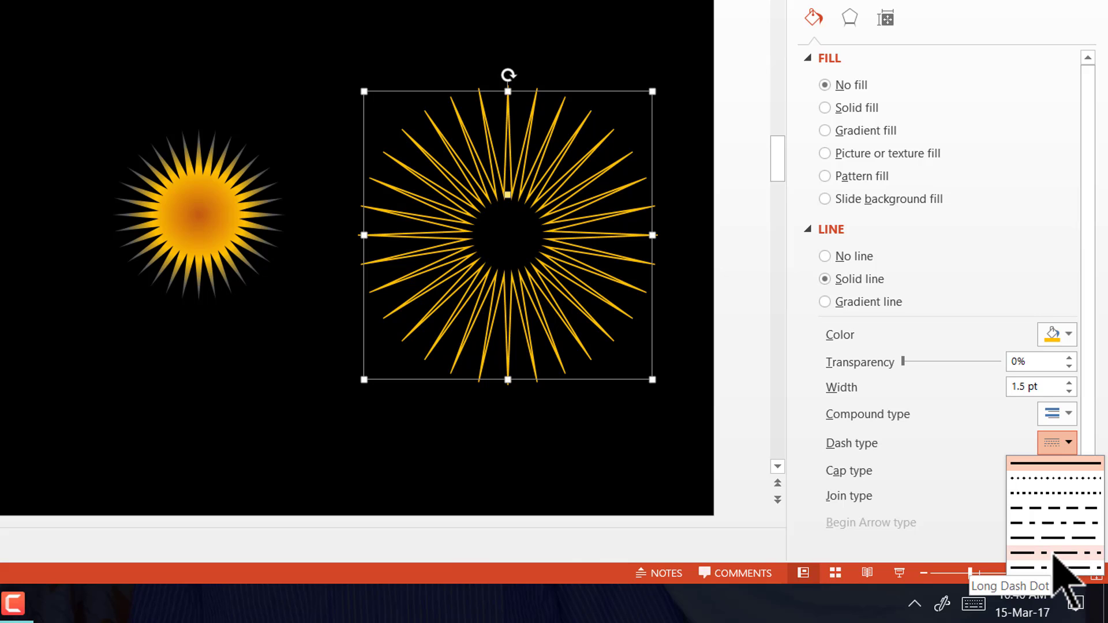
click(1053, 552)
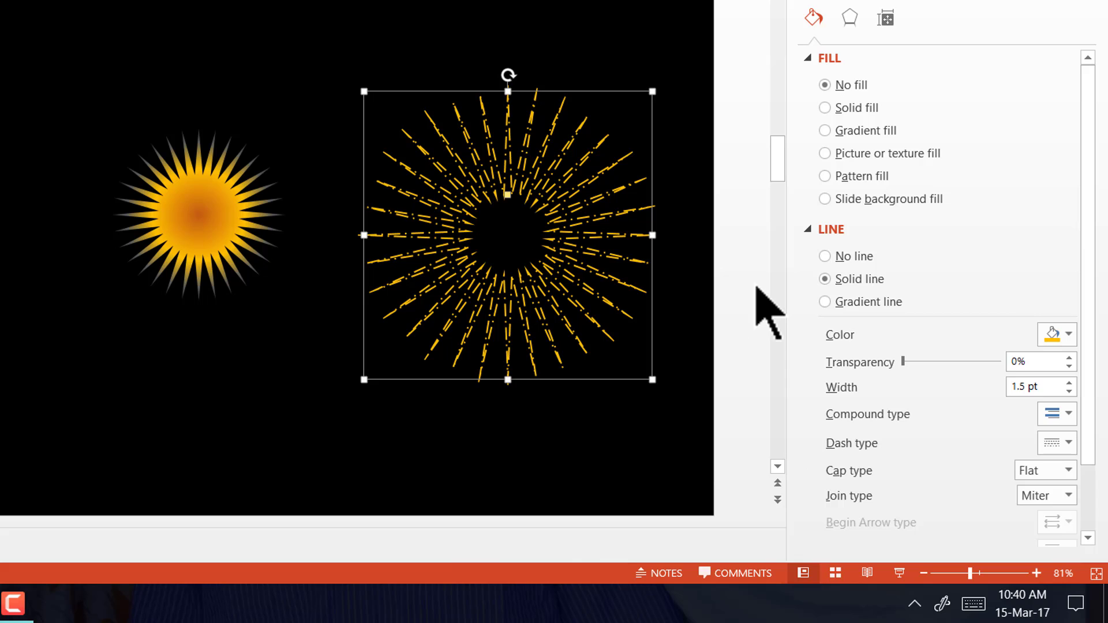
drag(364, 91, 345, 73)
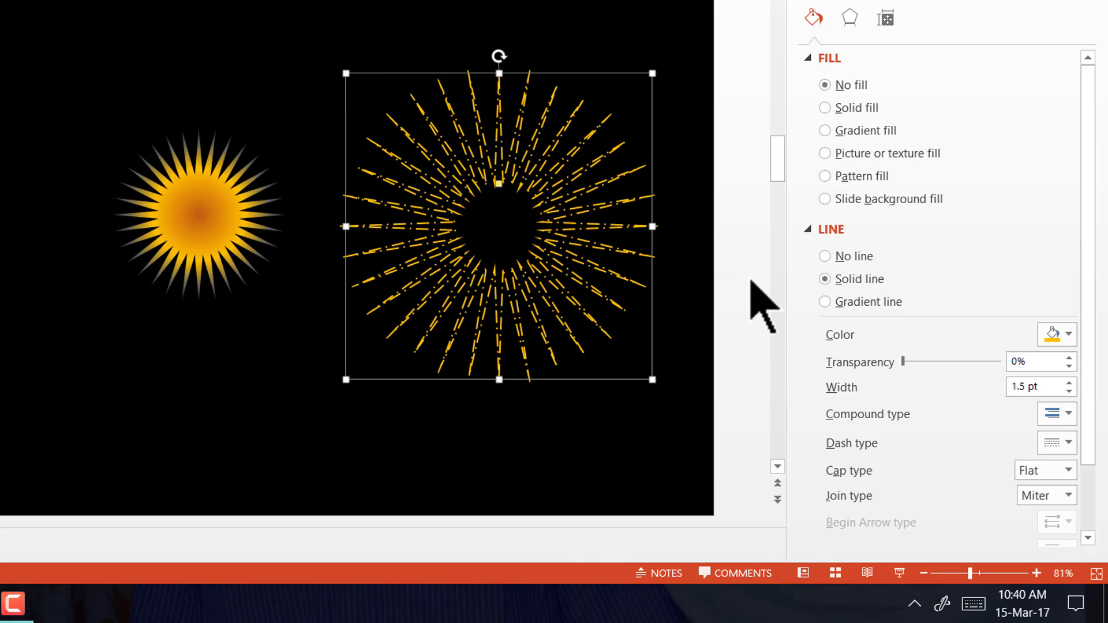
click(687, 280)
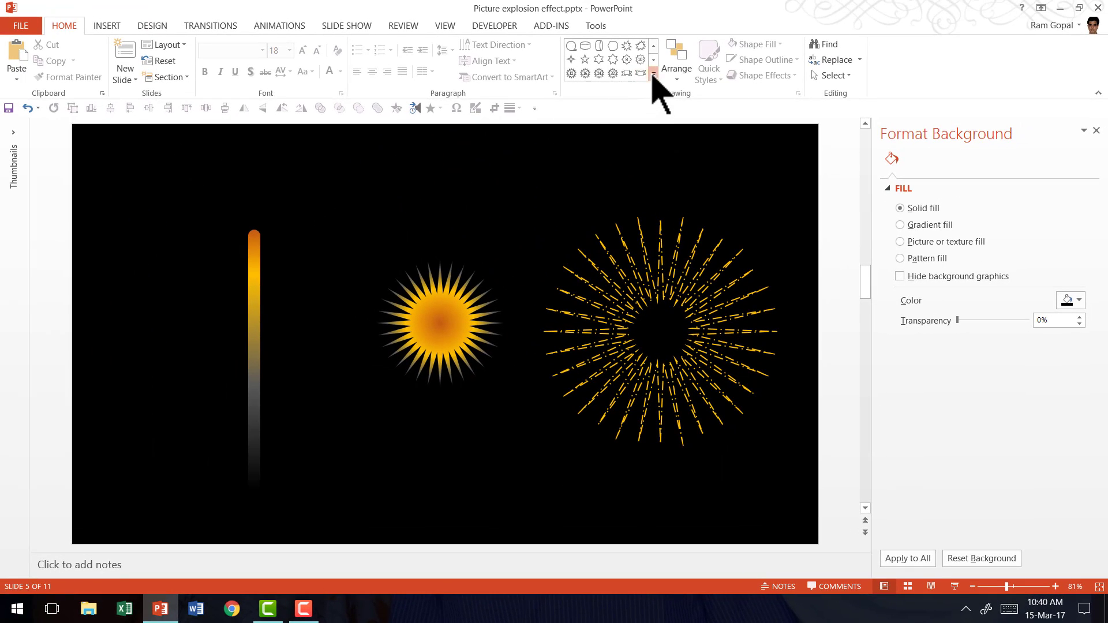
Draw a circle over the center of the dashed star, covering the inner ends of its rays
click(654, 75)
click(586, 166)
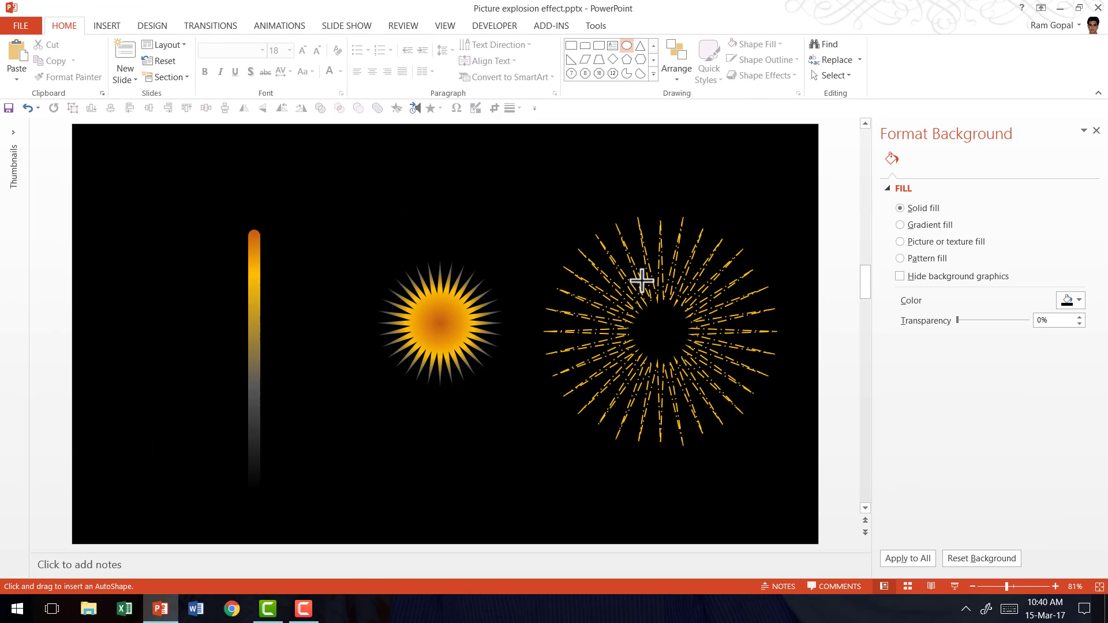
drag(613, 287, 713, 386)
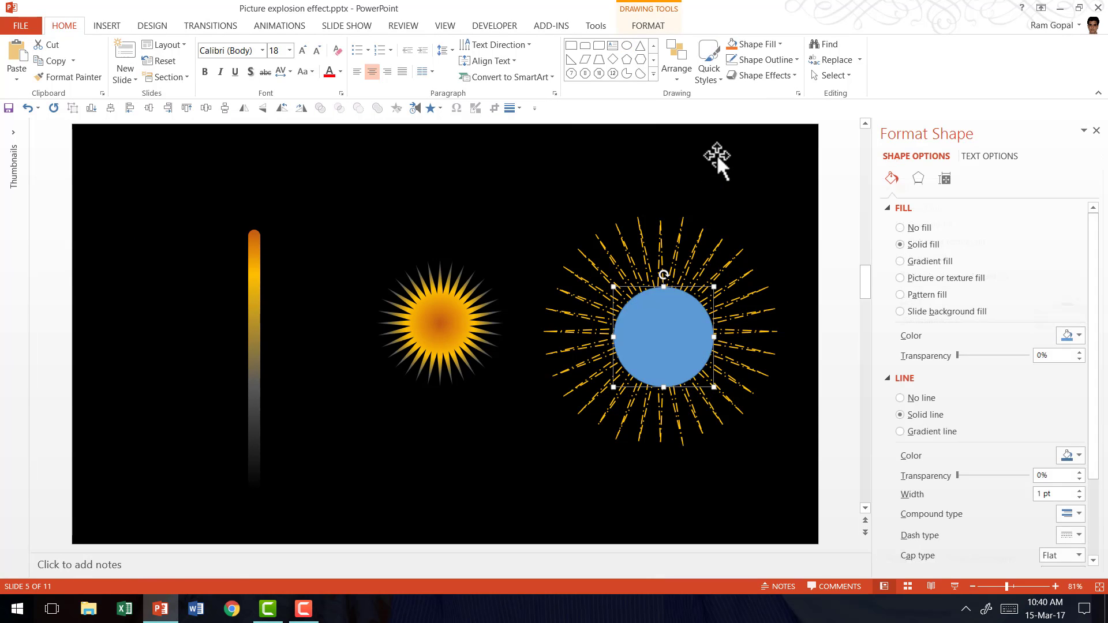
Fill the circle with black and remove its outline
click(755, 44)
click(742, 75)
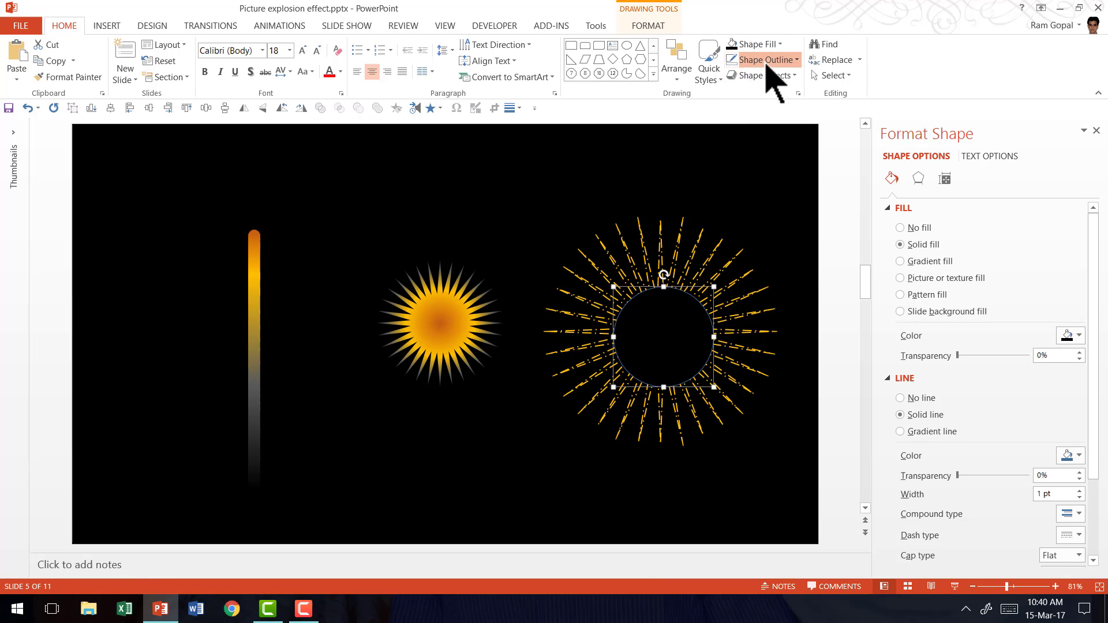
click(766, 60)
click(768, 182)
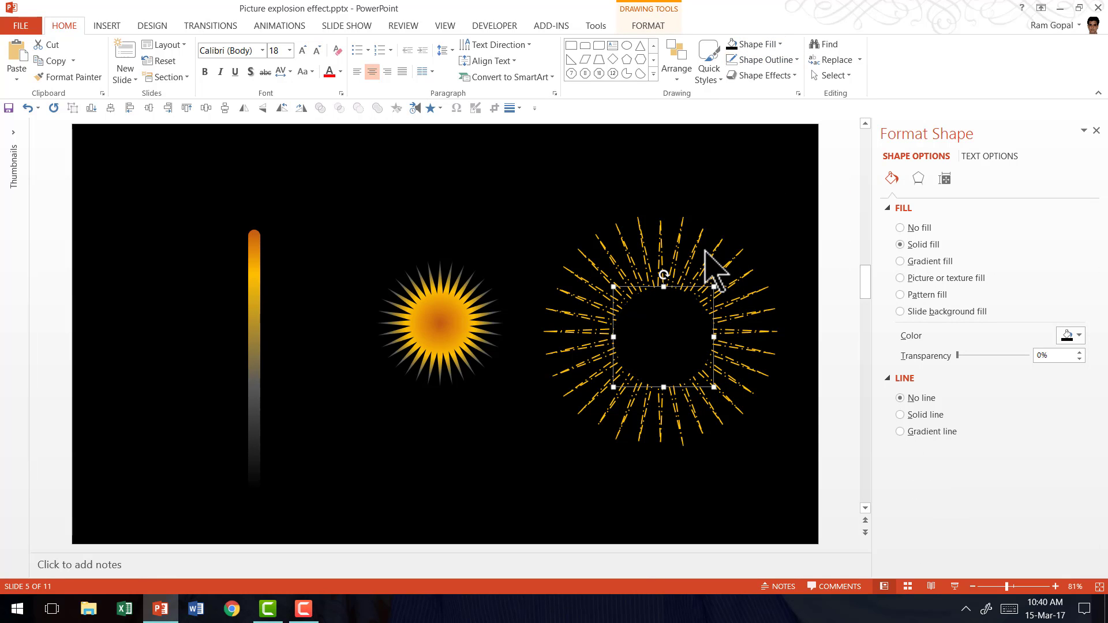
Align the black circle and the dashed star to each other's center and middle, and group them into one object
shift+click(696, 262)
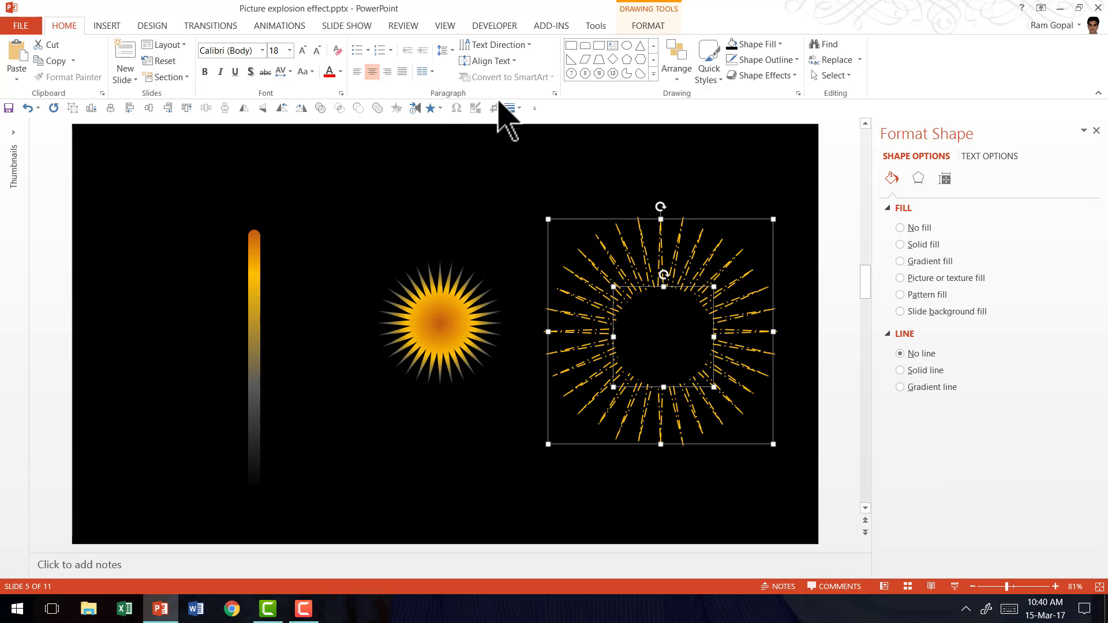
click(675, 74)
mouse_move(698, 267)
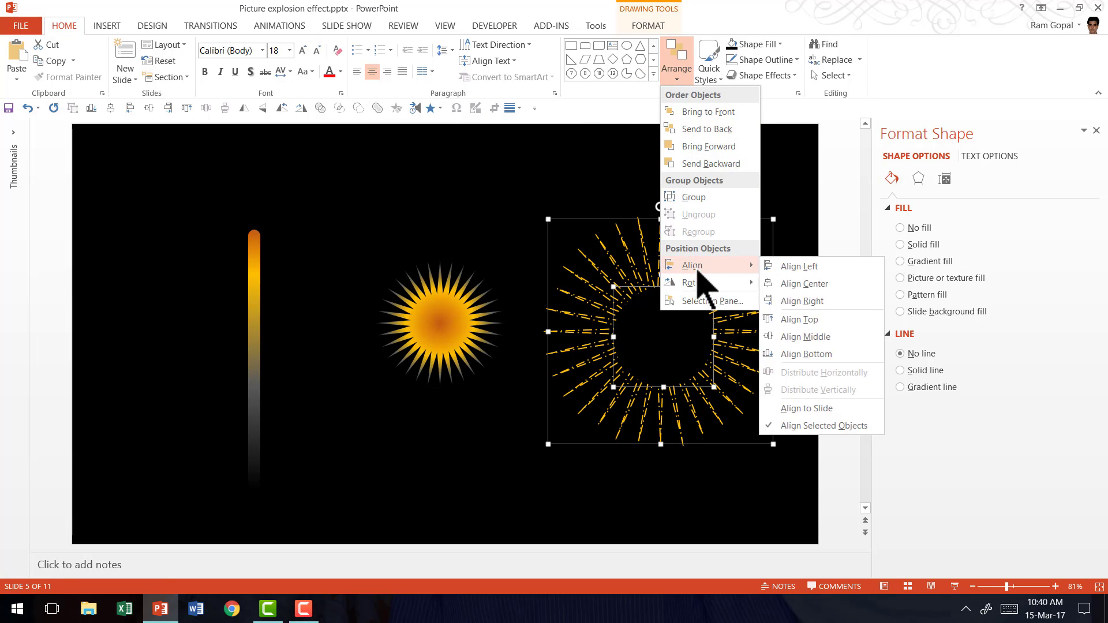
click(804, 282)
click(675, 69)
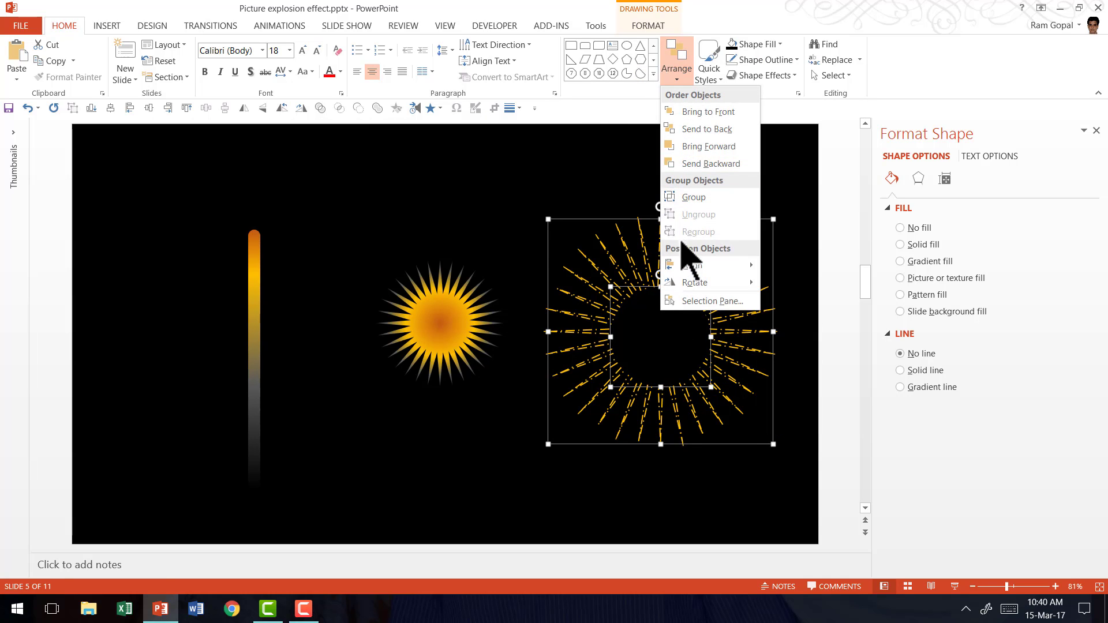
click(808, 336)
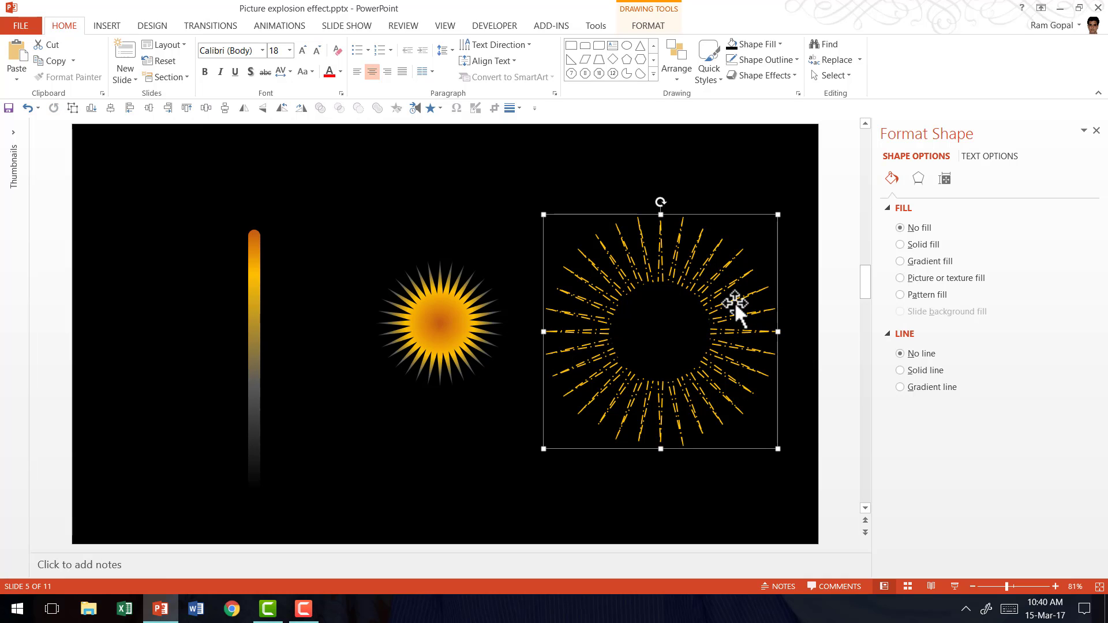
click(545, 353)
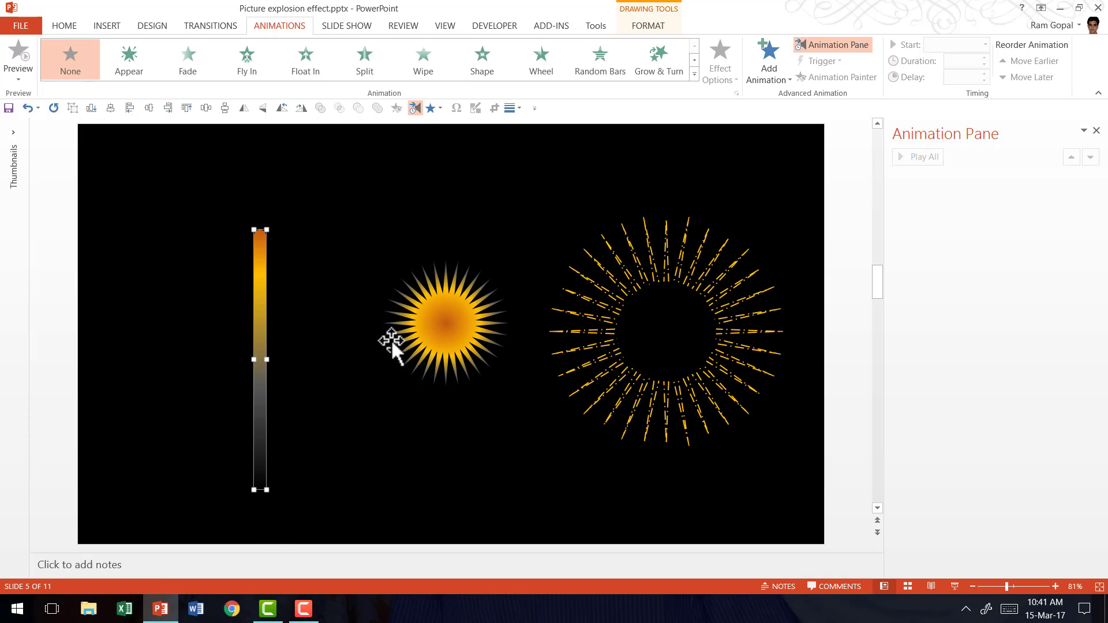
Give the gradient streak a Fly In entrance animation and add a Disappear exit animation to it
click(247, 69)
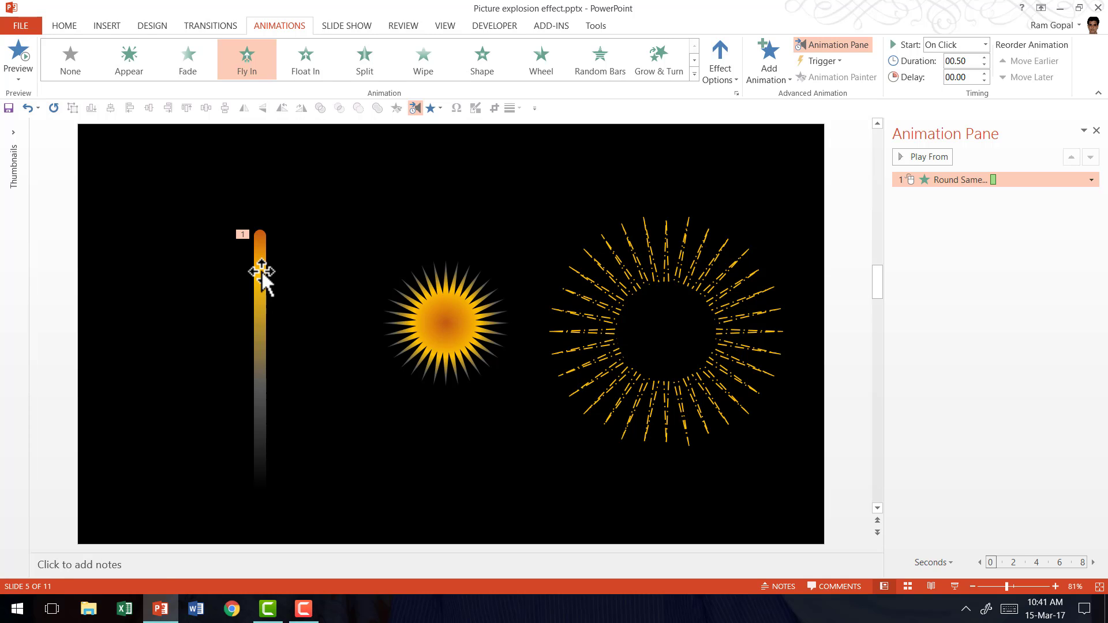
click(764, 63)
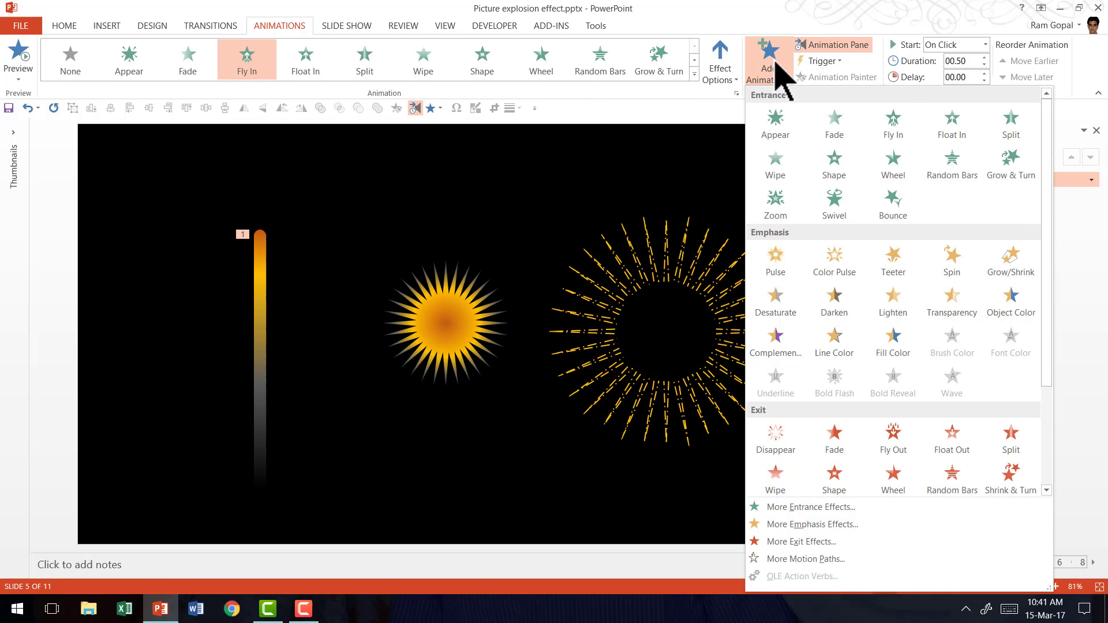
click(775, 439)
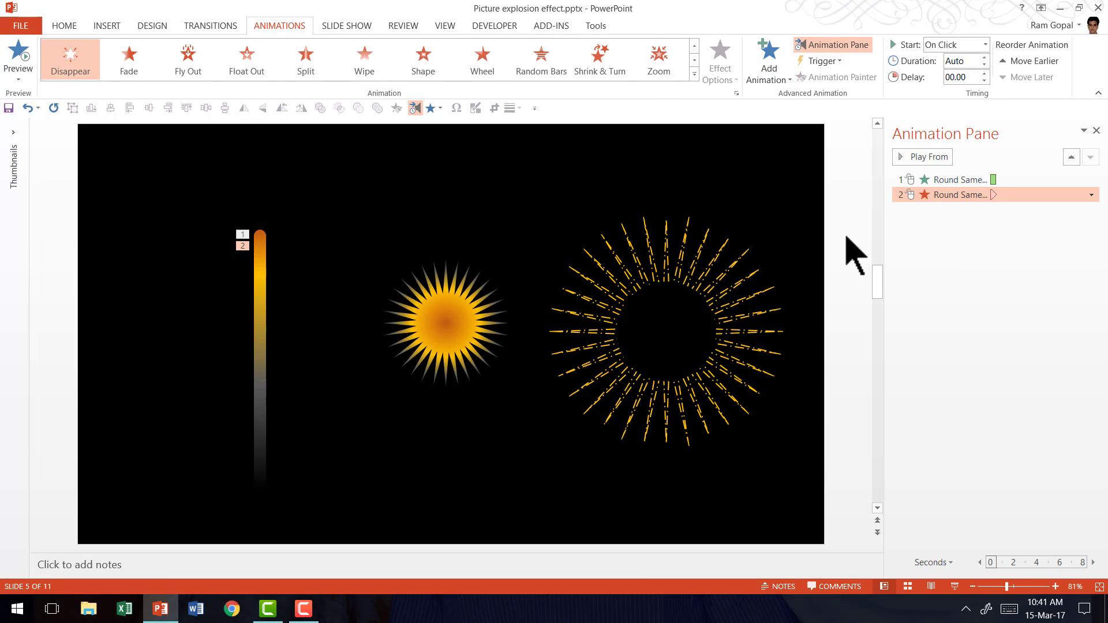
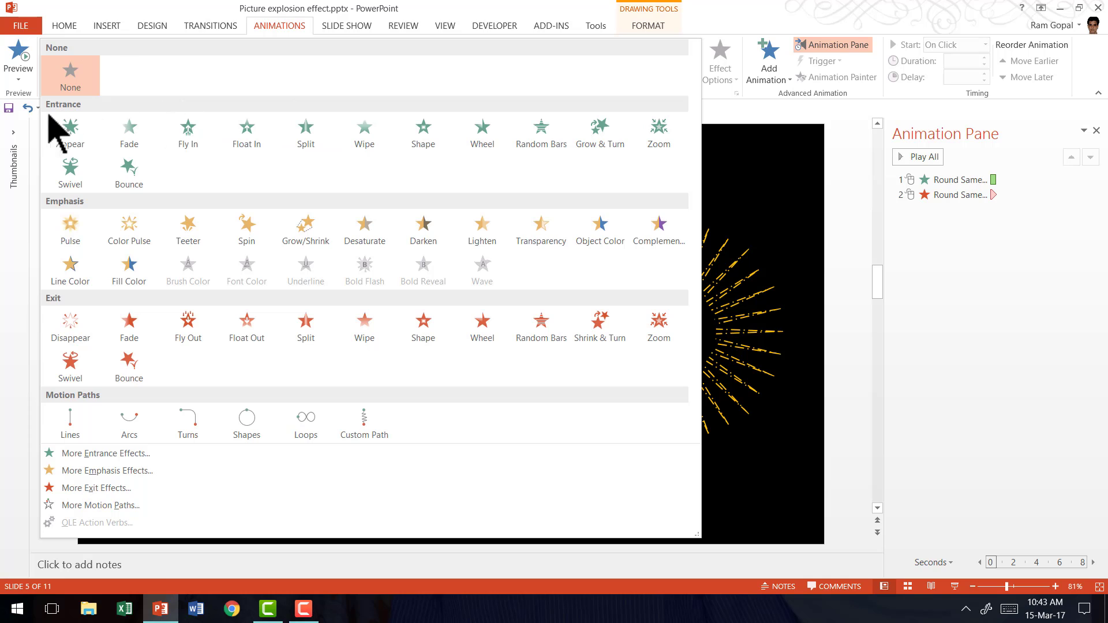
Give the gradient star a Zoom entrance animation and add a Grow/Shrink emphasis animation to it
click(658, 135)
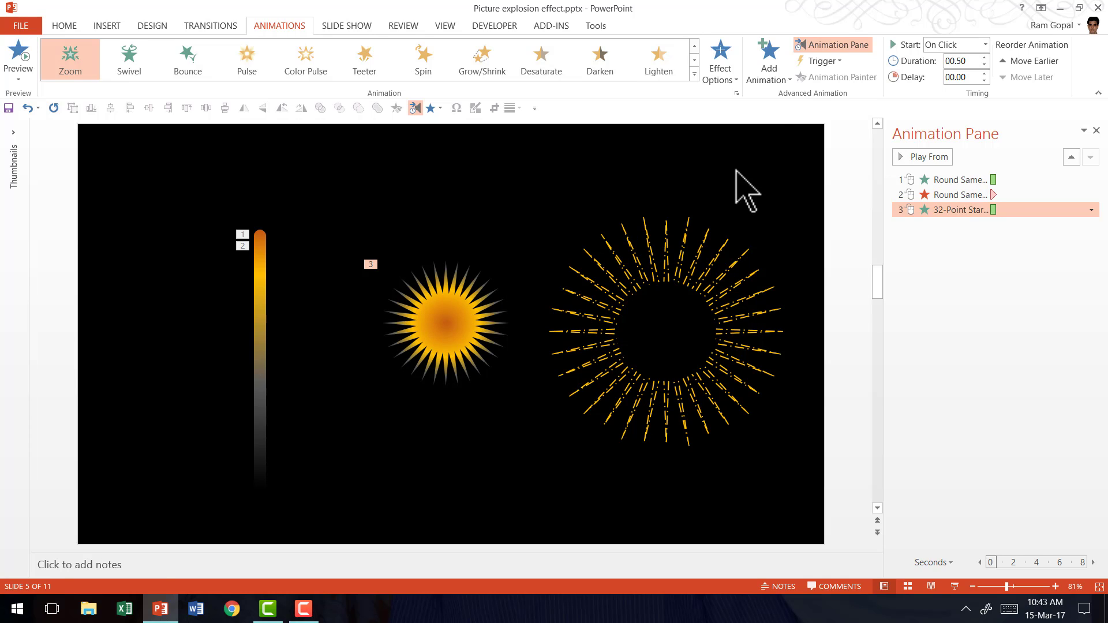
click(766, 73)
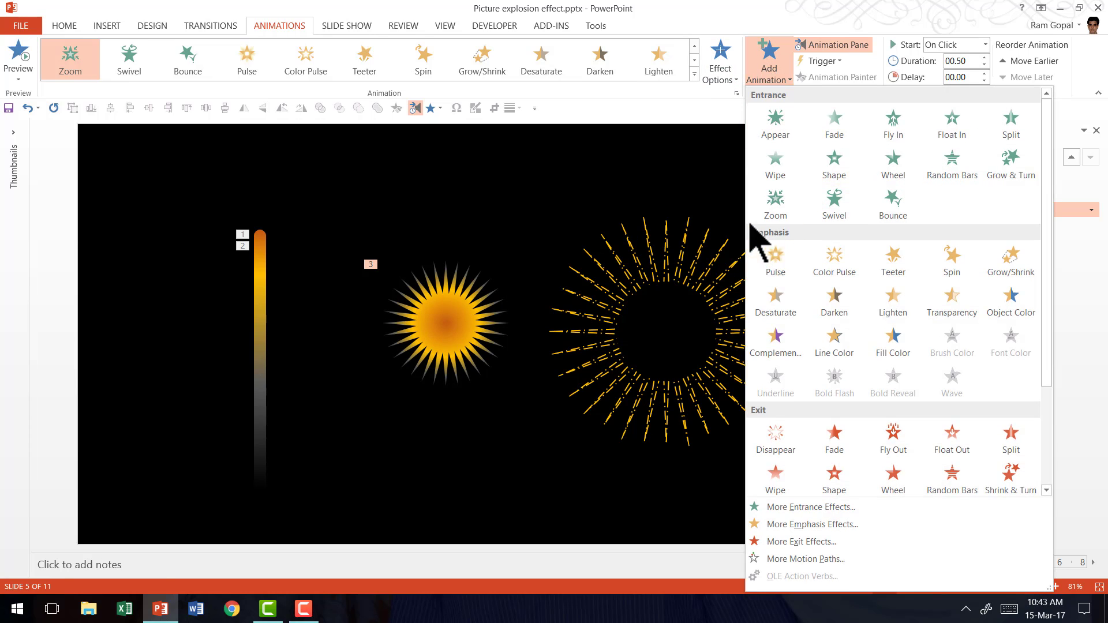
click(1011, 263)
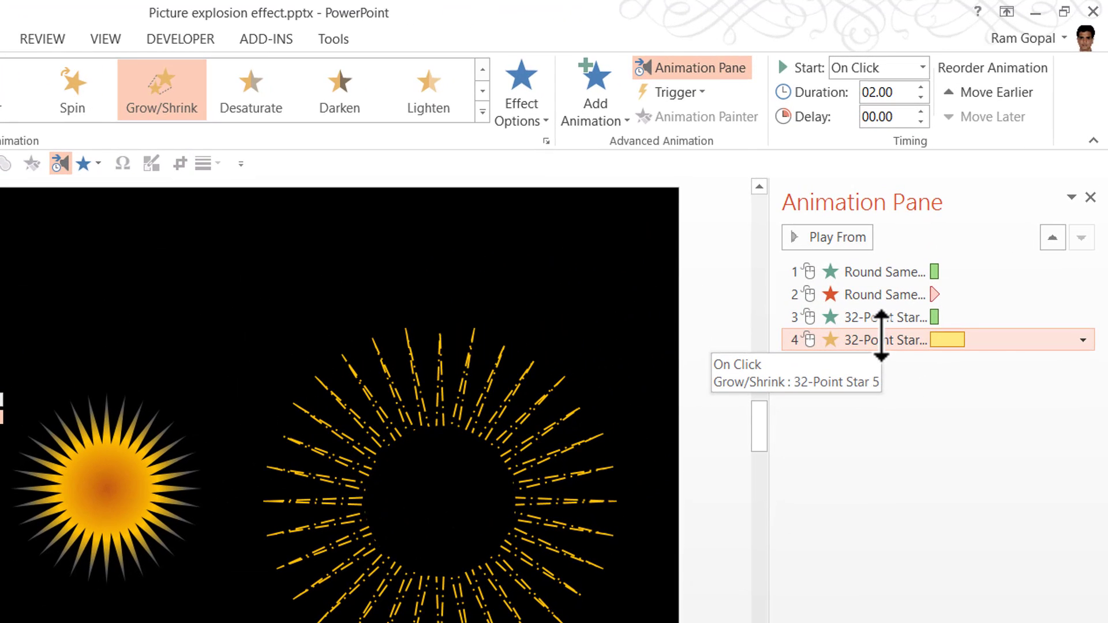
Set the star's Grow/Shrink animation to last 0.25 seconds and start After Previous
double_click(907, 93)
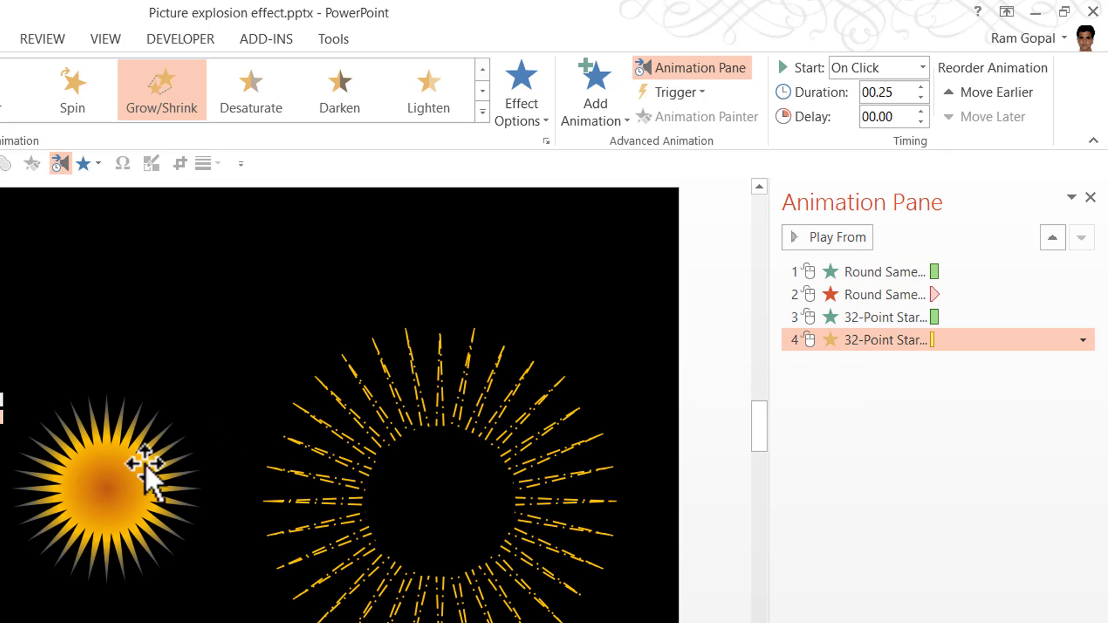
click(878, 70)
click(861, 134)
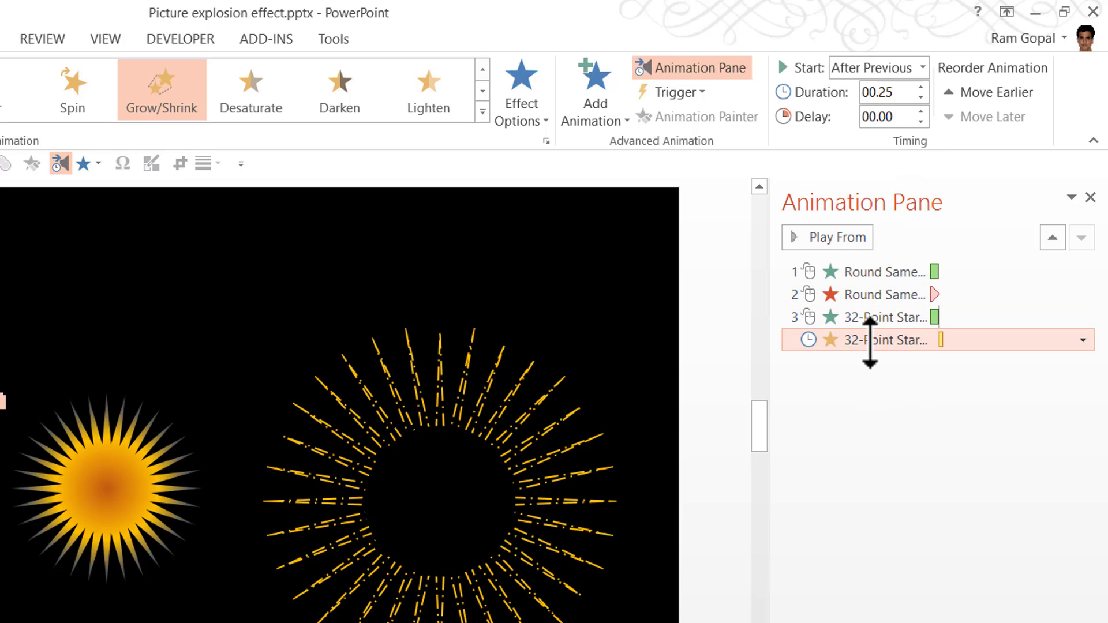
Add a Dissolve Out exit effect to the gradient star and set it to start After Previous
click(147, 476)
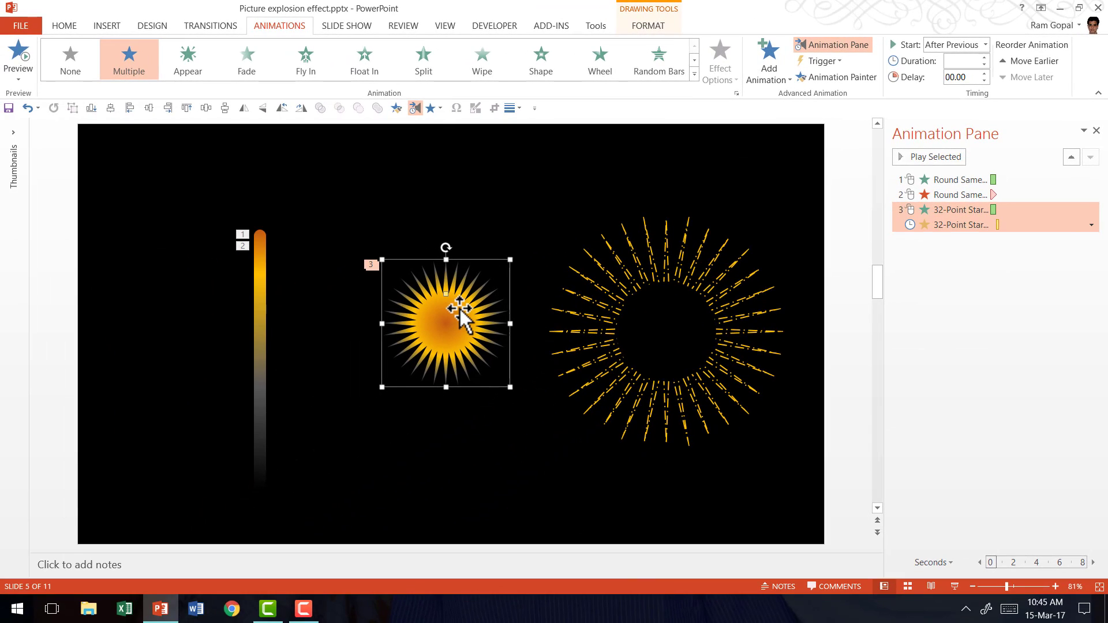
click(772, 59)
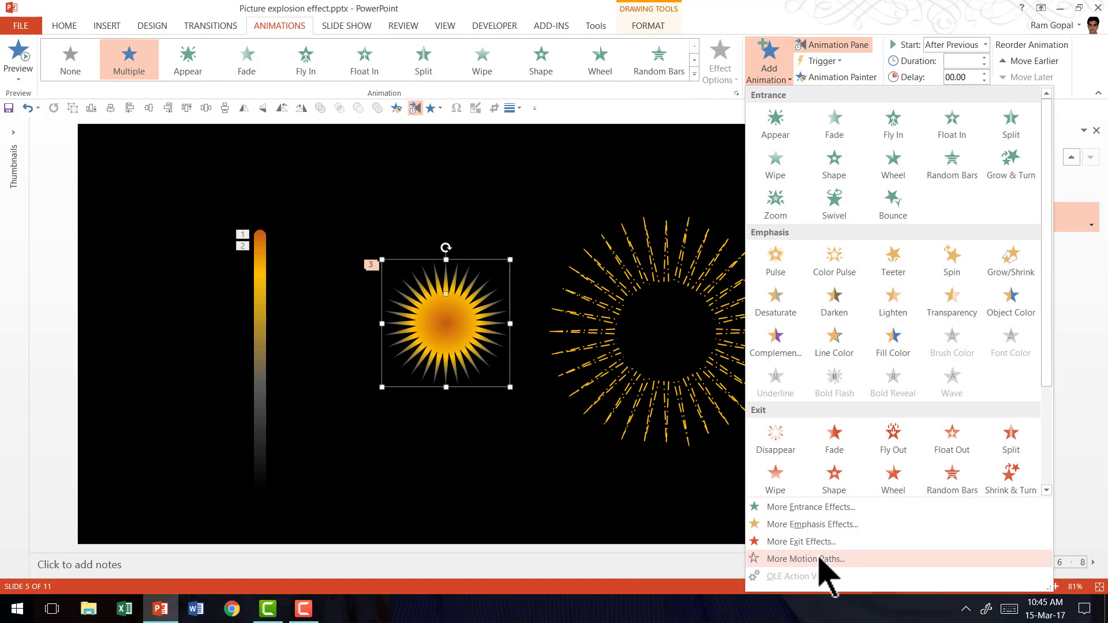
click(798, 542)
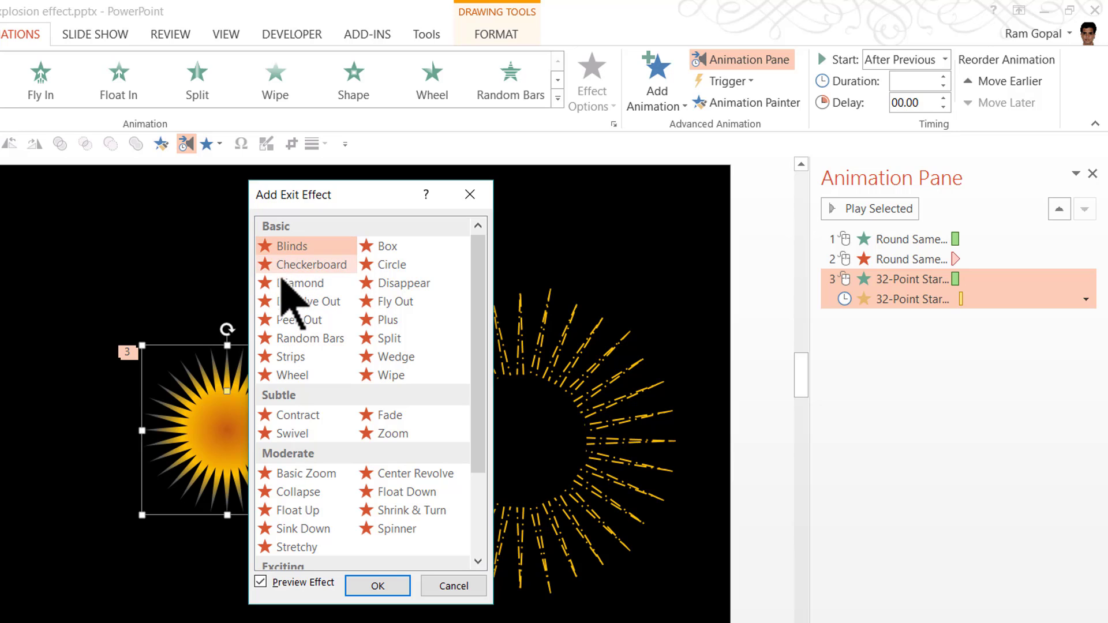
click(292, 305)
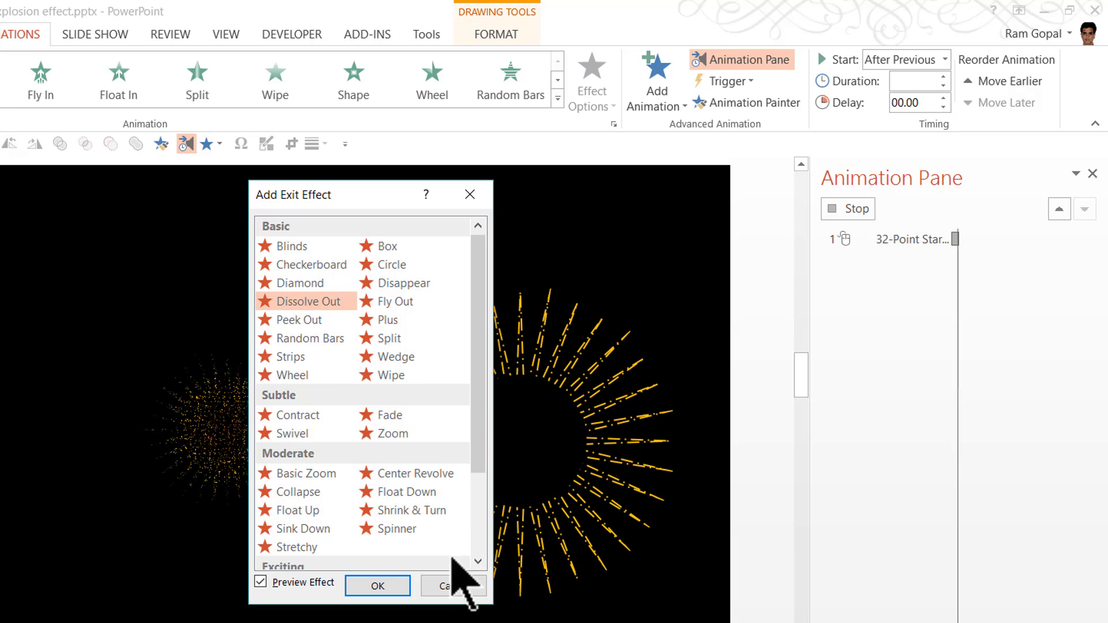
click(377, 586)
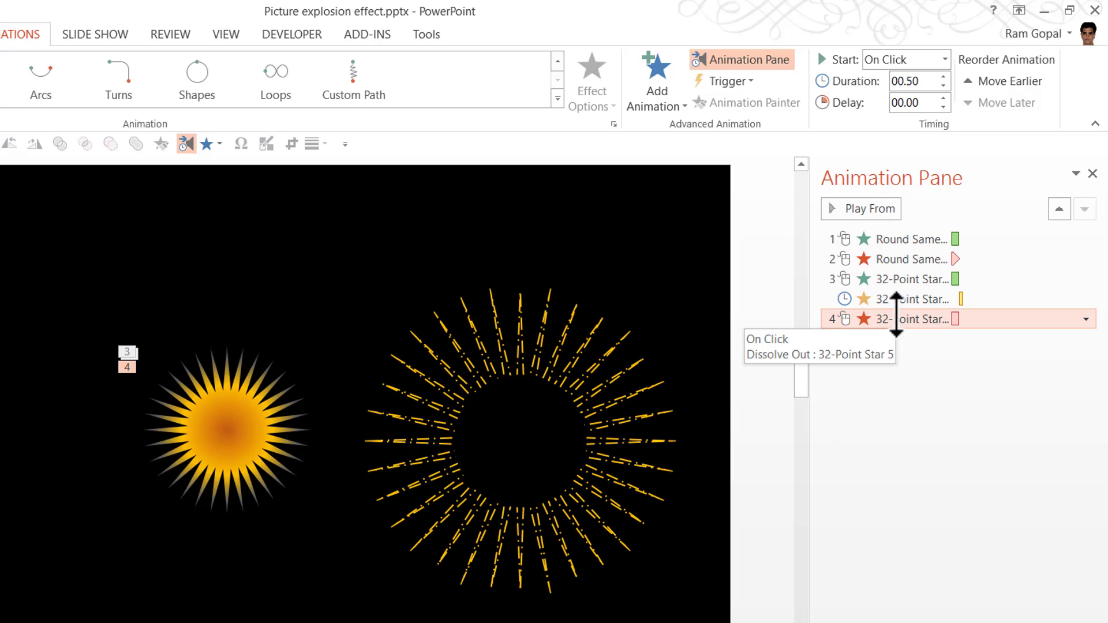
click(904, 61)
click(909, 115)
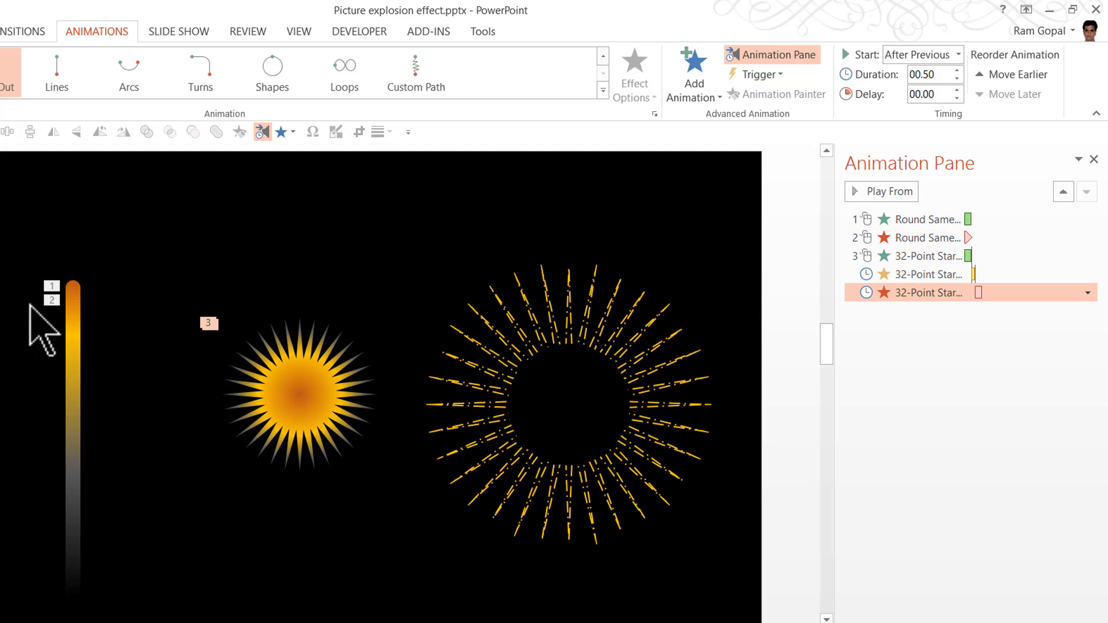
Reorder the streak's Disappear effect to follow the star's Zoom entrance, and set that Zoom to start After Previous
click(904, 238)
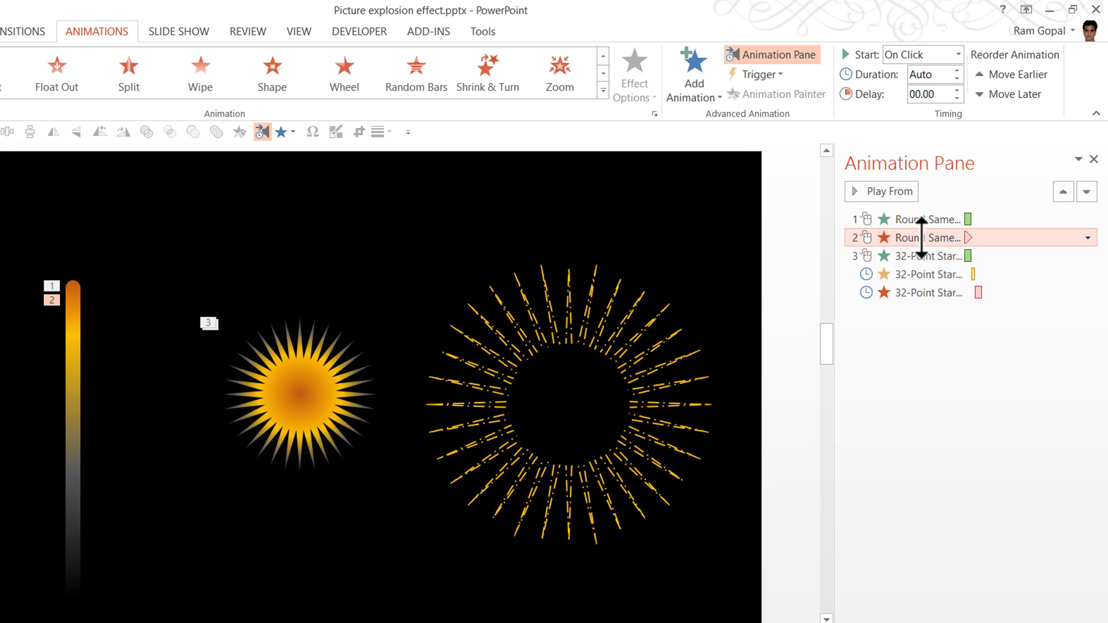
drag(925, 258, 925, 258)
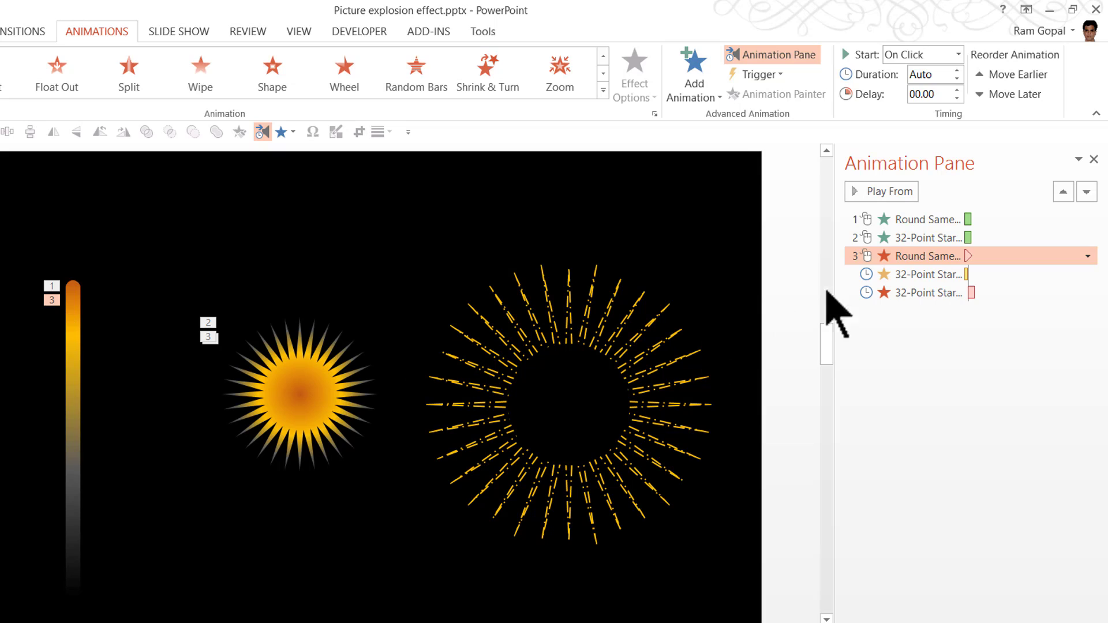
click(897, 237)
click(918, 55)
click(917, 109)
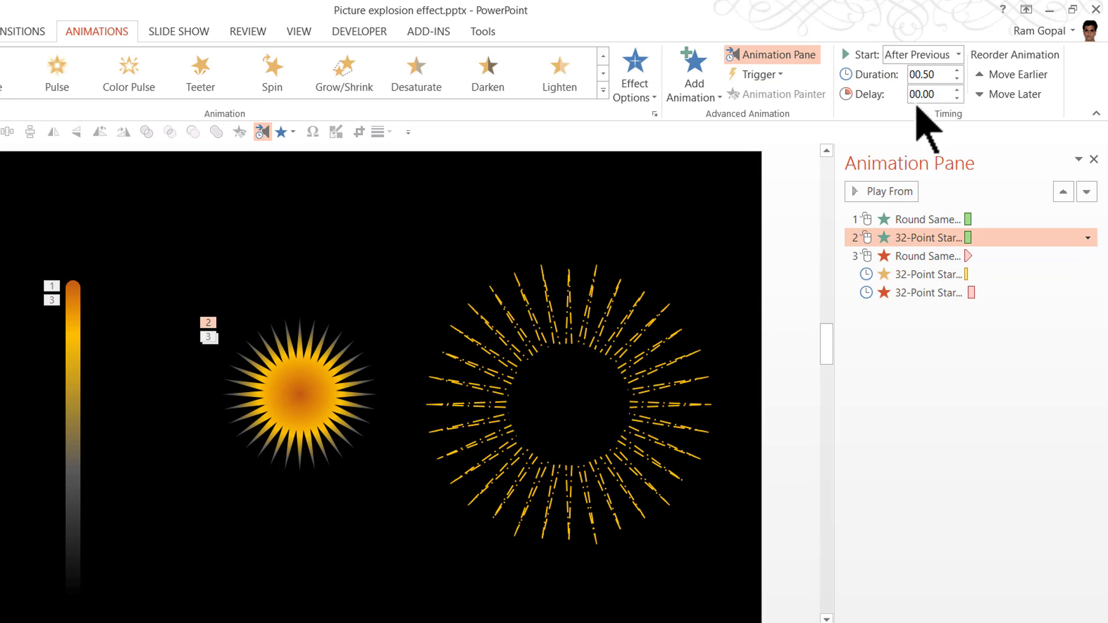